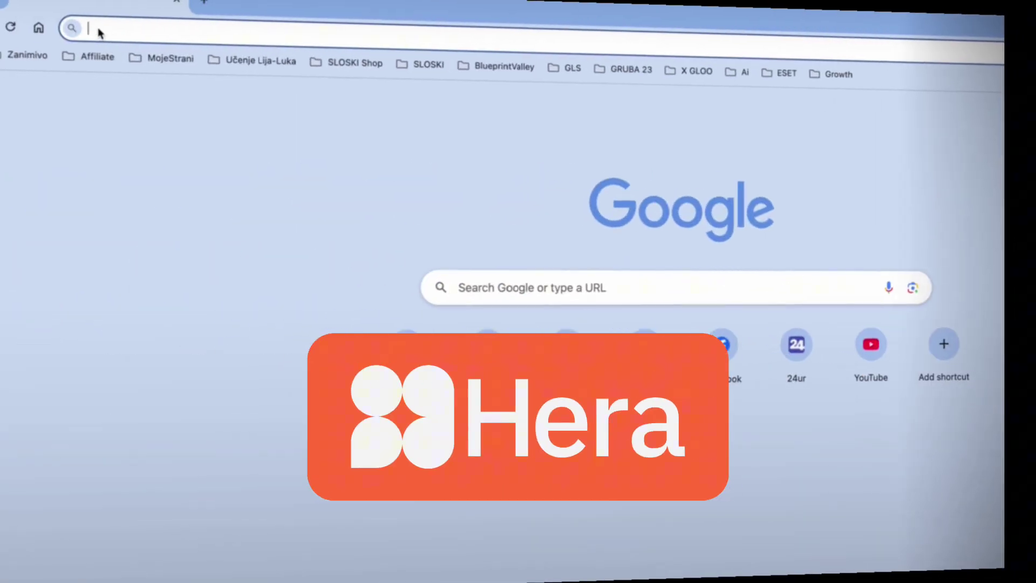
- Go to hera.video in Chrome and choose Start creating to reach the sign-in prompt
click(96, 30)
text(hera.vide)
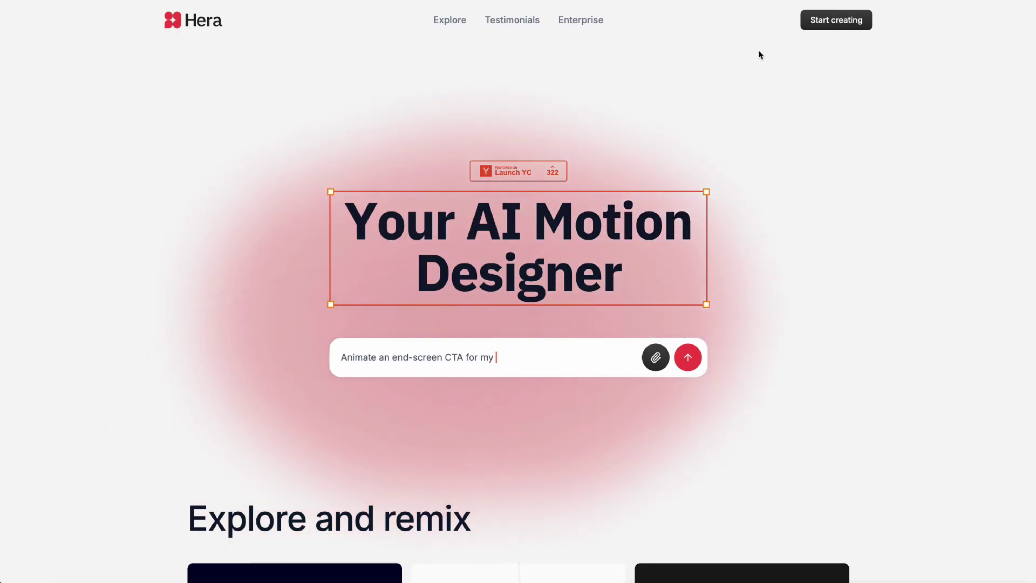
click(825, 22)
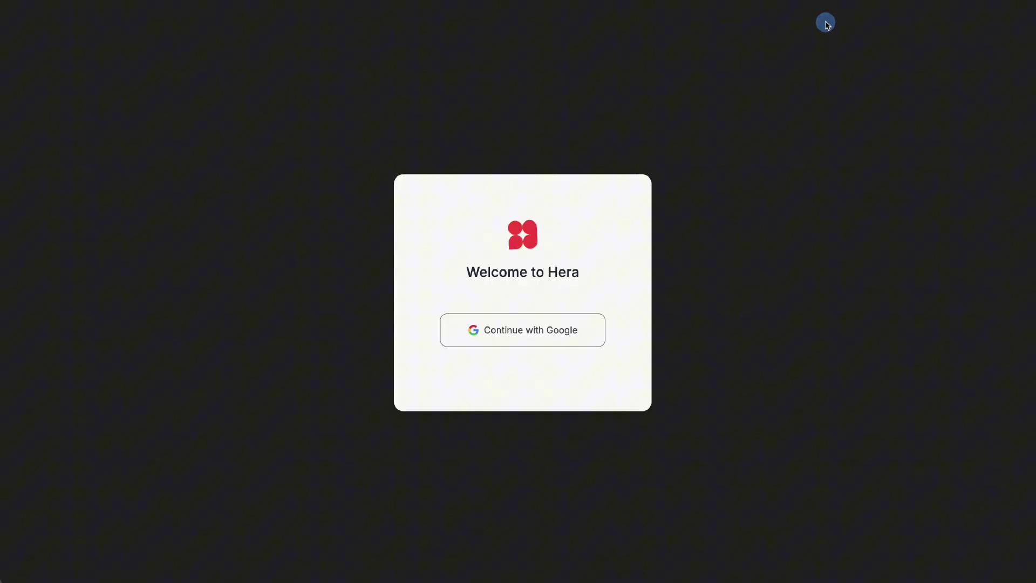
- Sign in with Google and scroll through the Hera home page
click(536, 332)
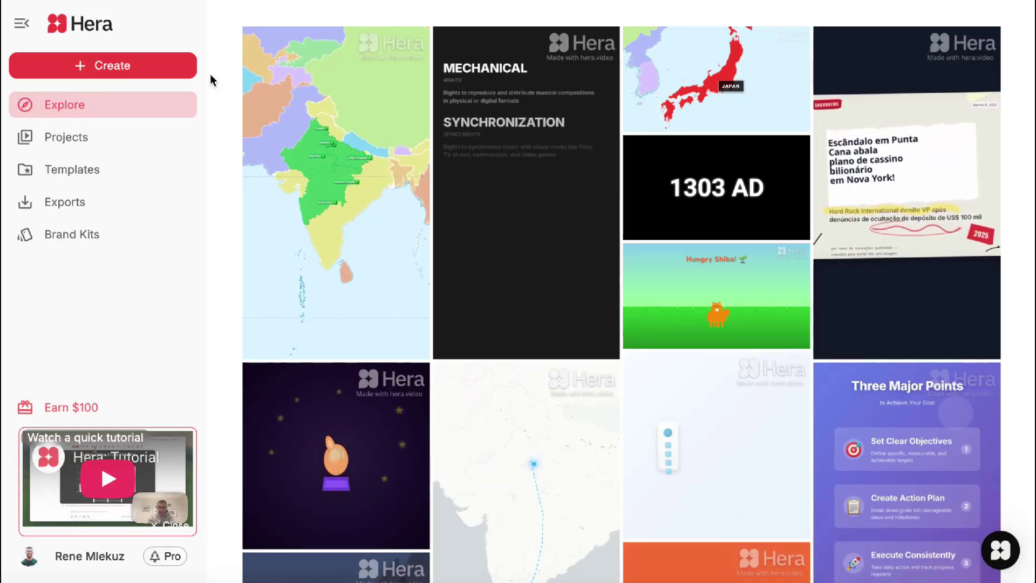
mouse_move(286, 155)
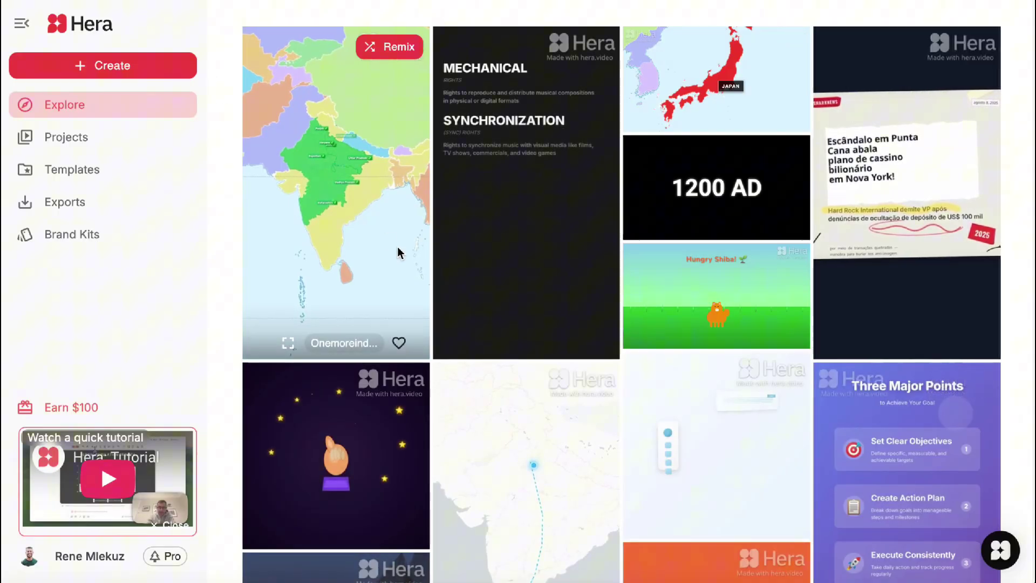
scroll(399, 253, down, 3)
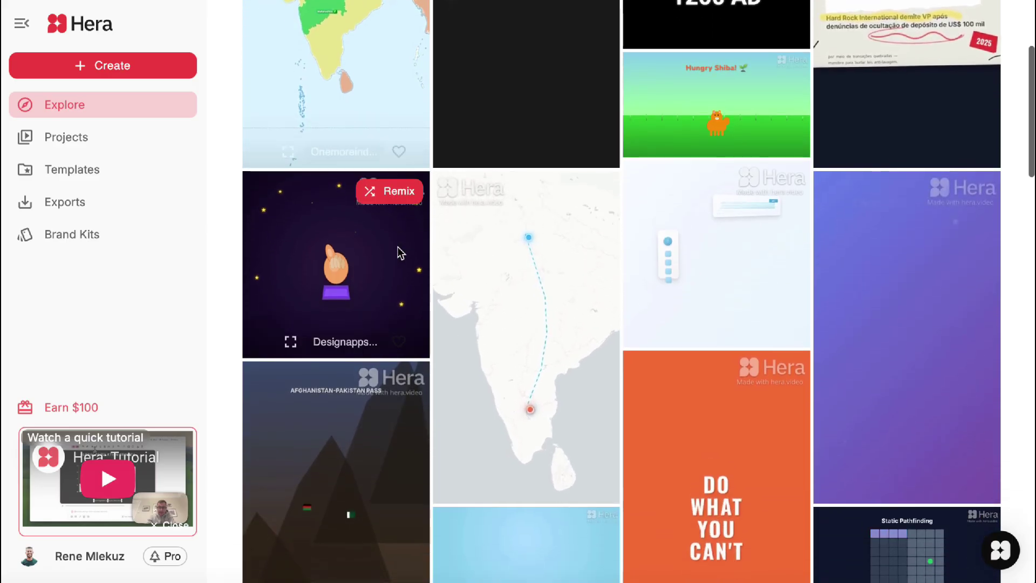
scroll(399, 253, down, 4)
scroll(400, 253, up, 2)
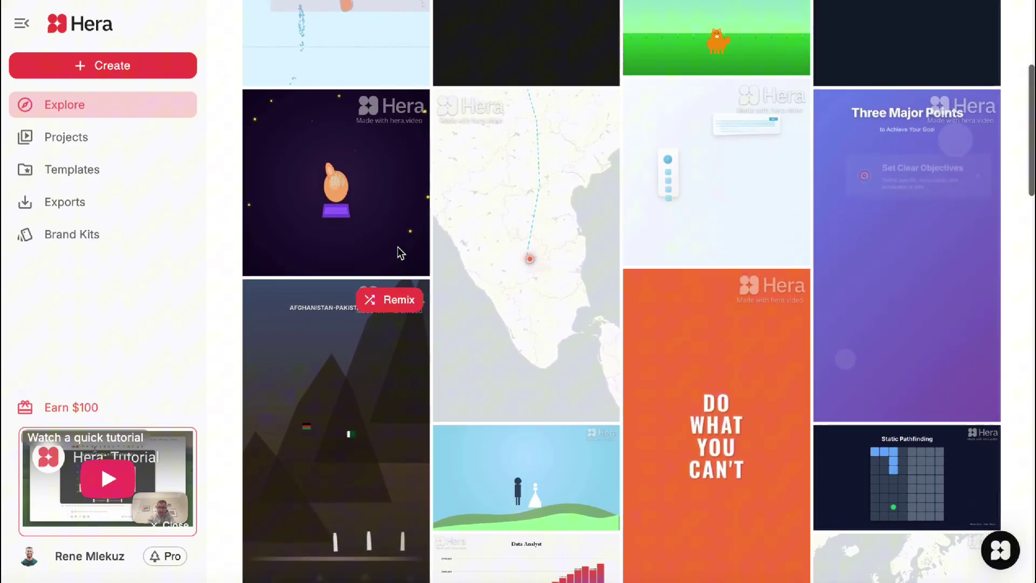
scroll(399, 252, up, 5)
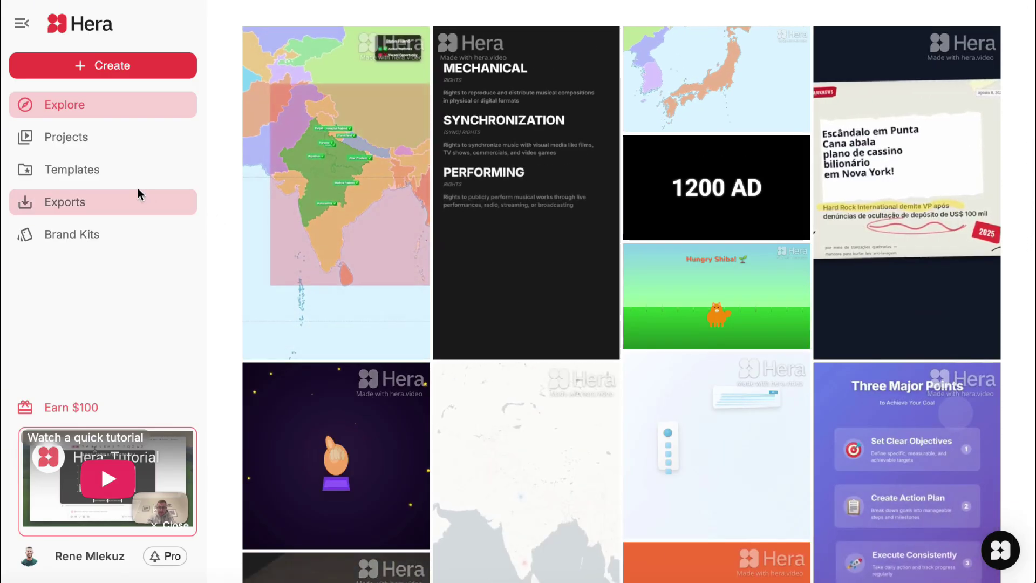
- In Templates, confirm My templates is empty, then browse the Public templates gallery
click(103, 173)
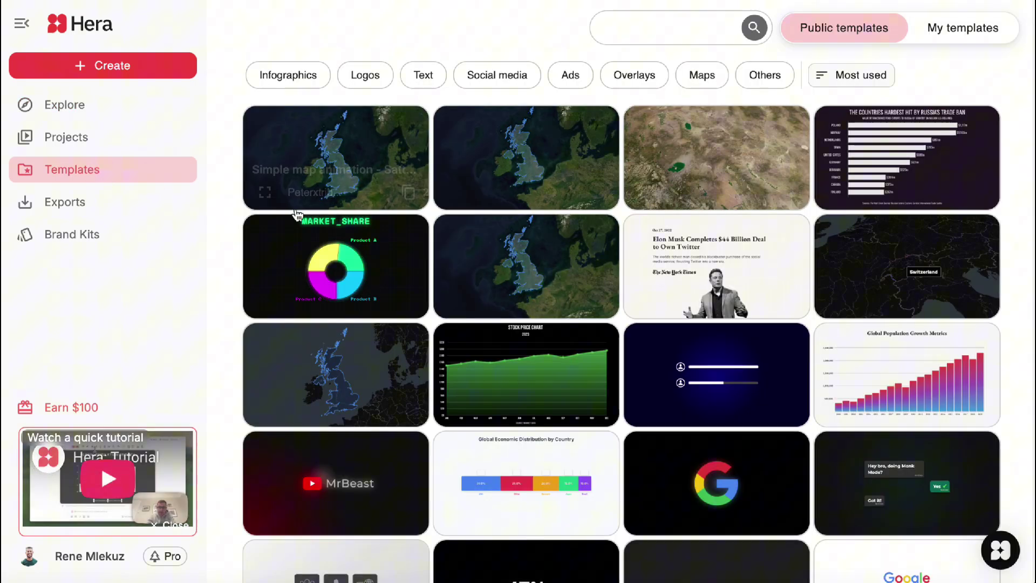
scroll(388, 268, down, 2)
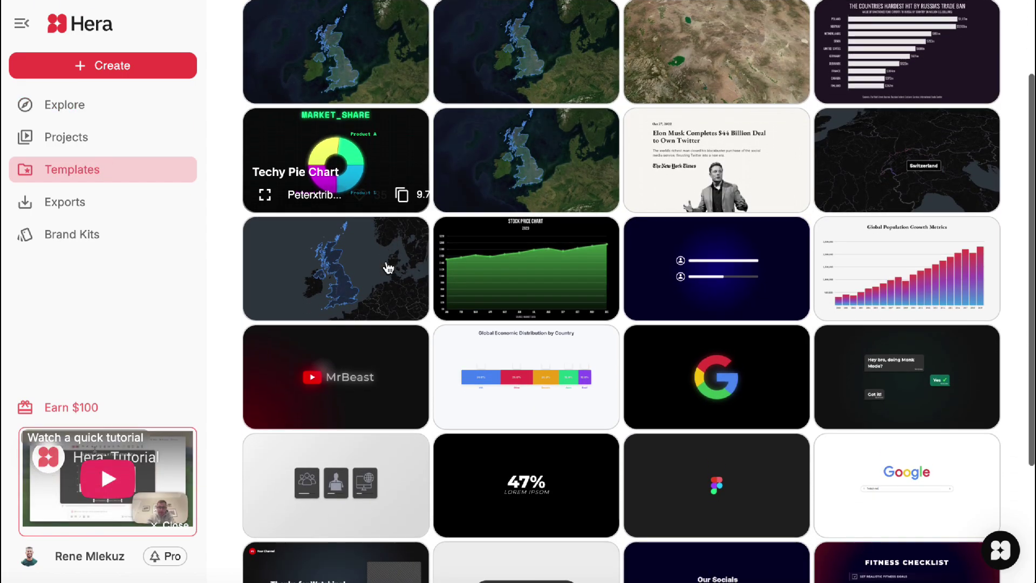
scroll(387, 267, up, 2)
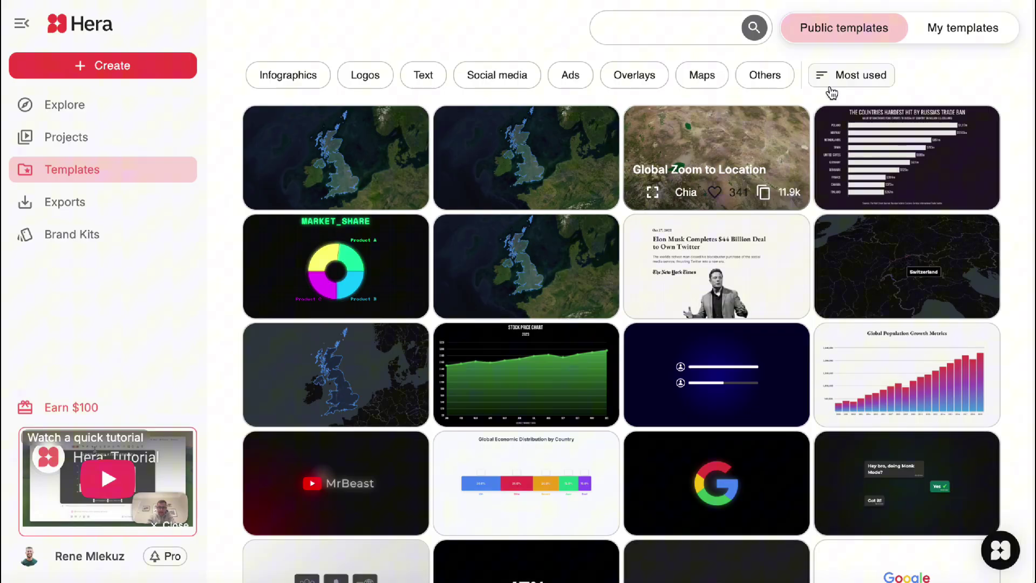
click(943, 37)
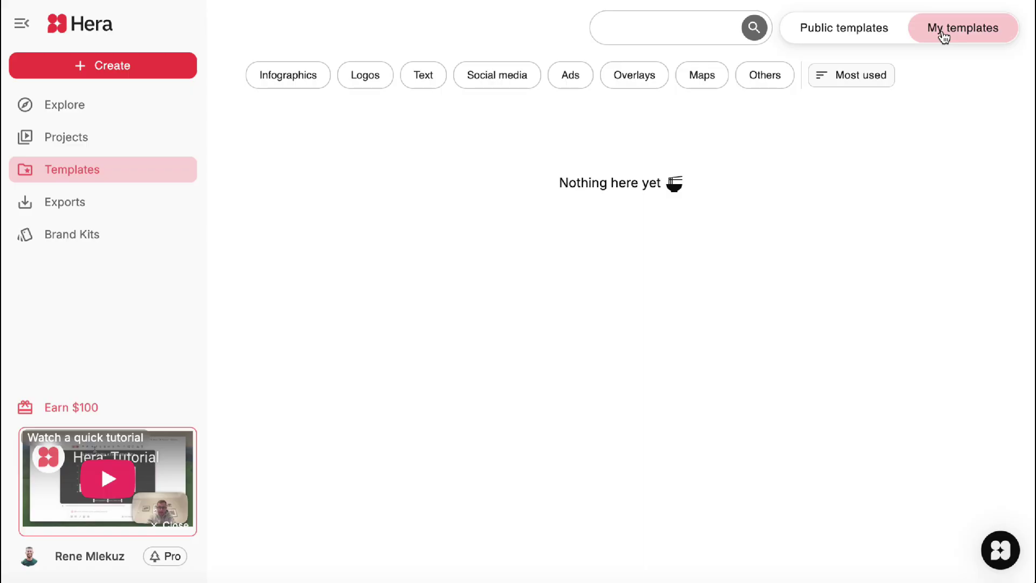
click(866, 33)
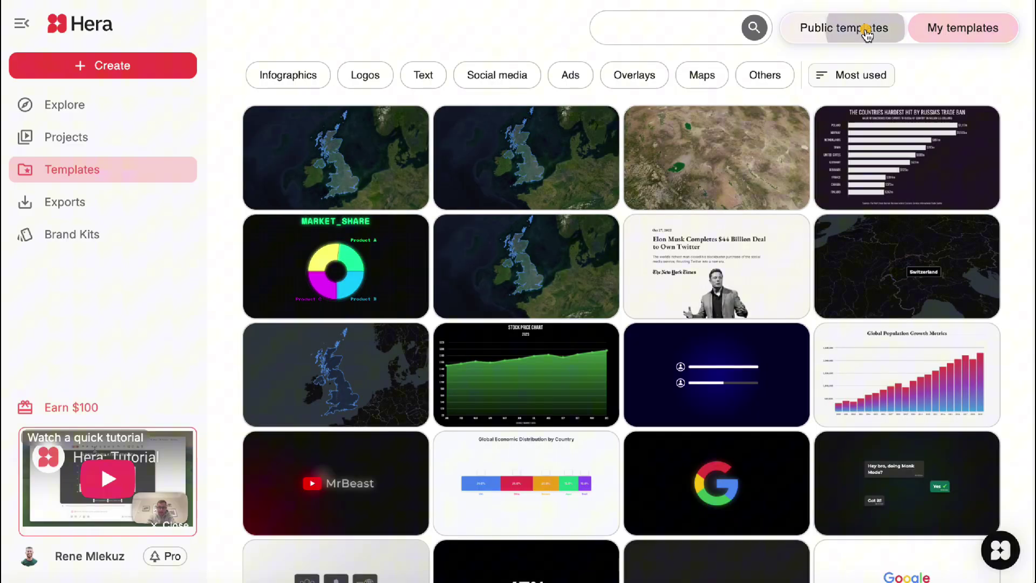
scroll(564, 308, down, 5)
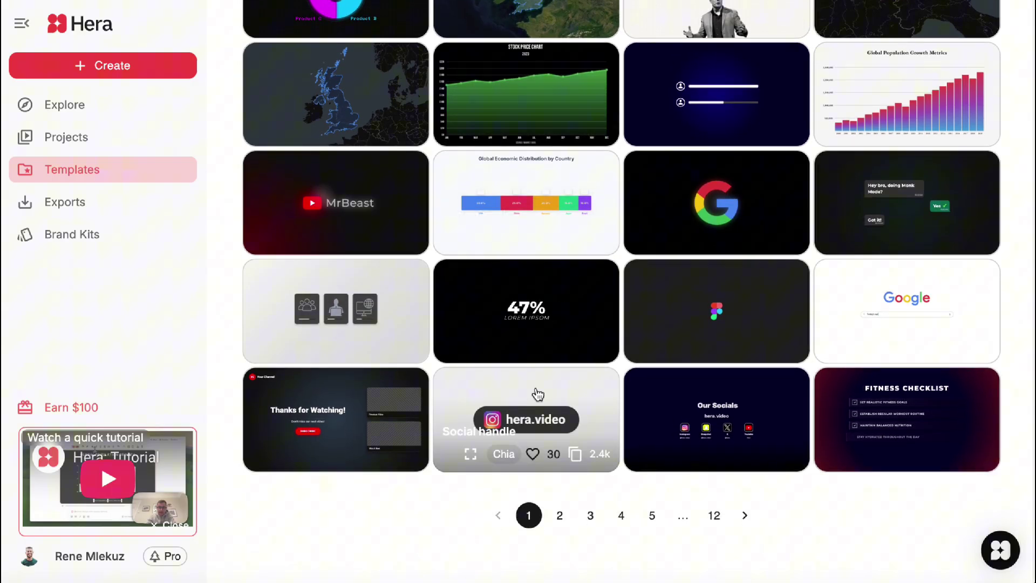
- Use the Social handle template and ask to replace the badge letters with the creator's name
click(536, 387)
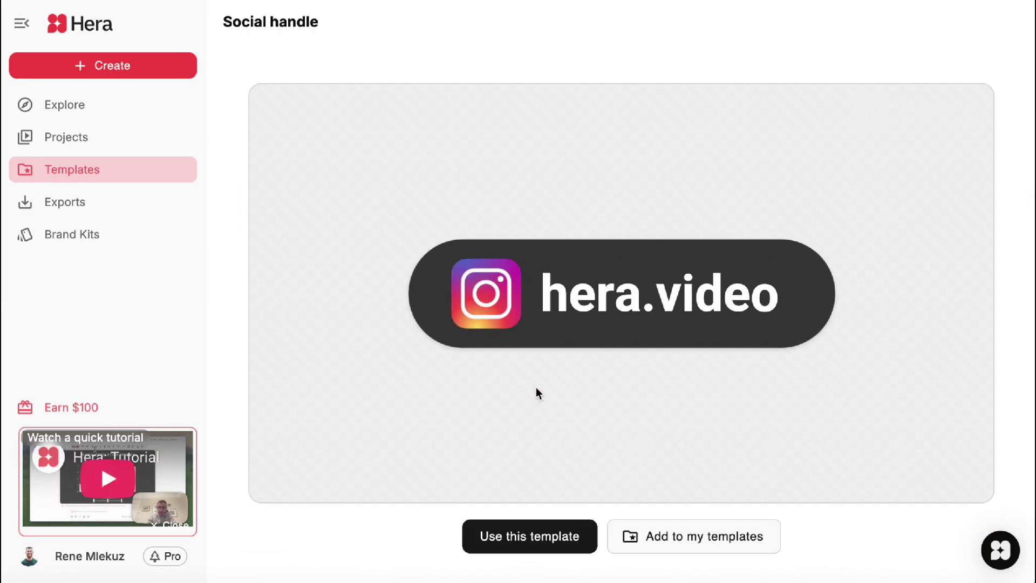
click(523, 538)
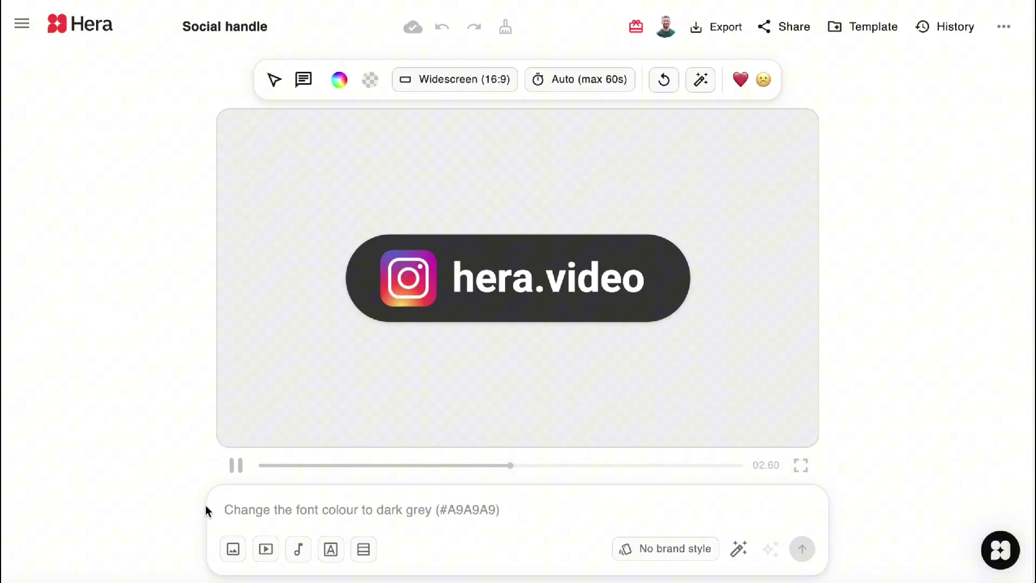
text(leave t)
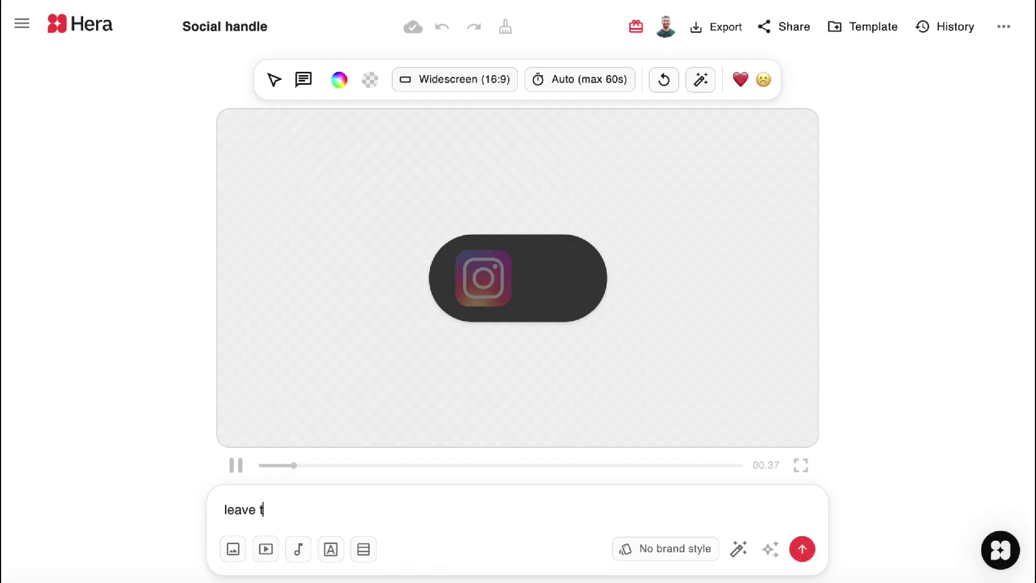
text(he icon and aniimation exa)
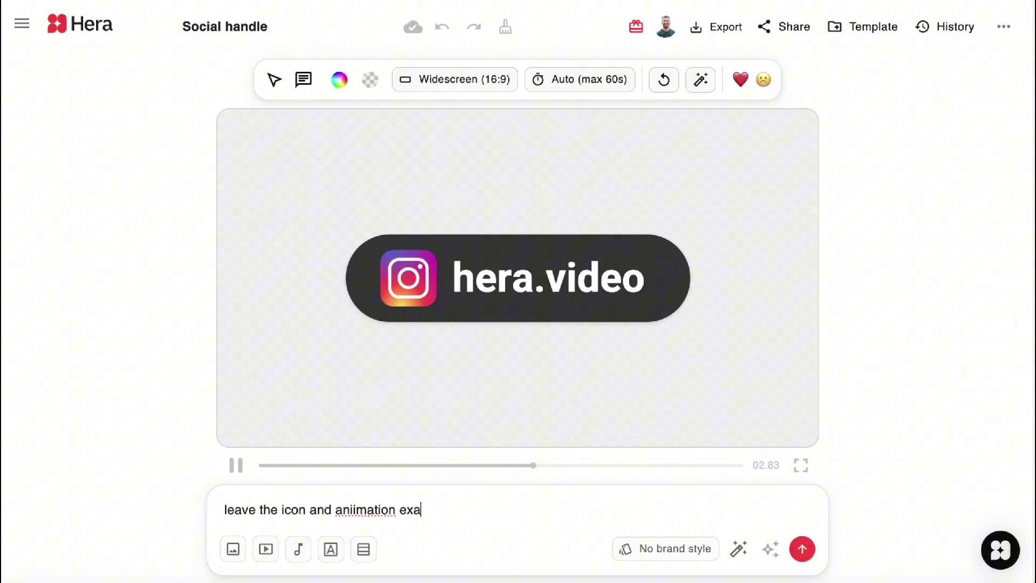
text(ctly the same, just replace)
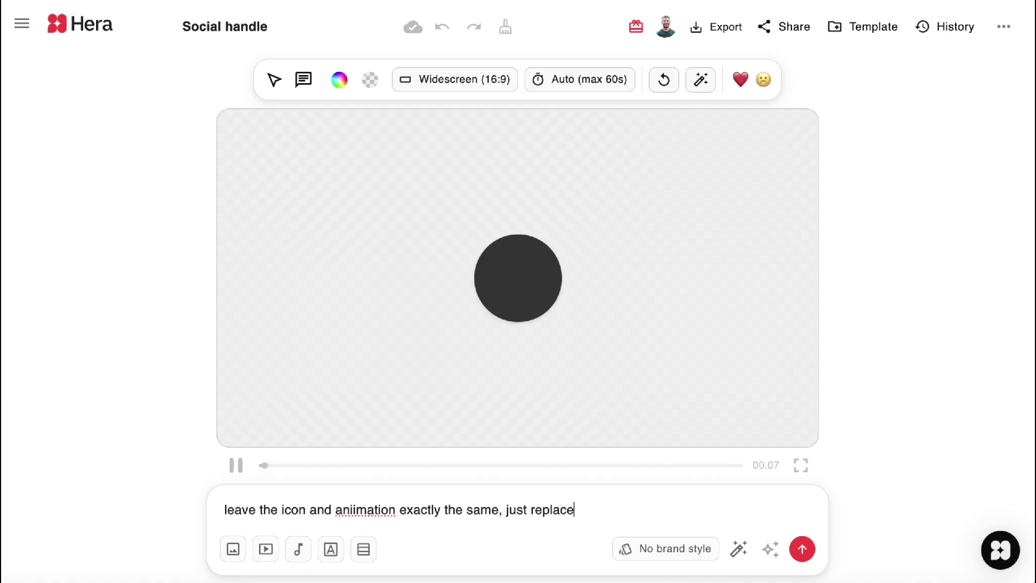
text( the letters with ReneMlekuz)
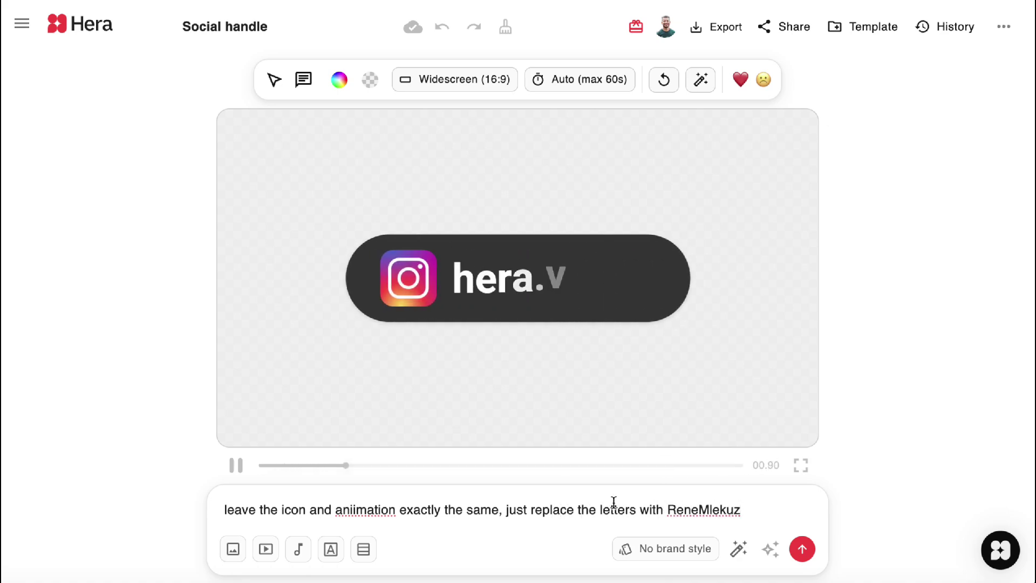
click(802, 549)
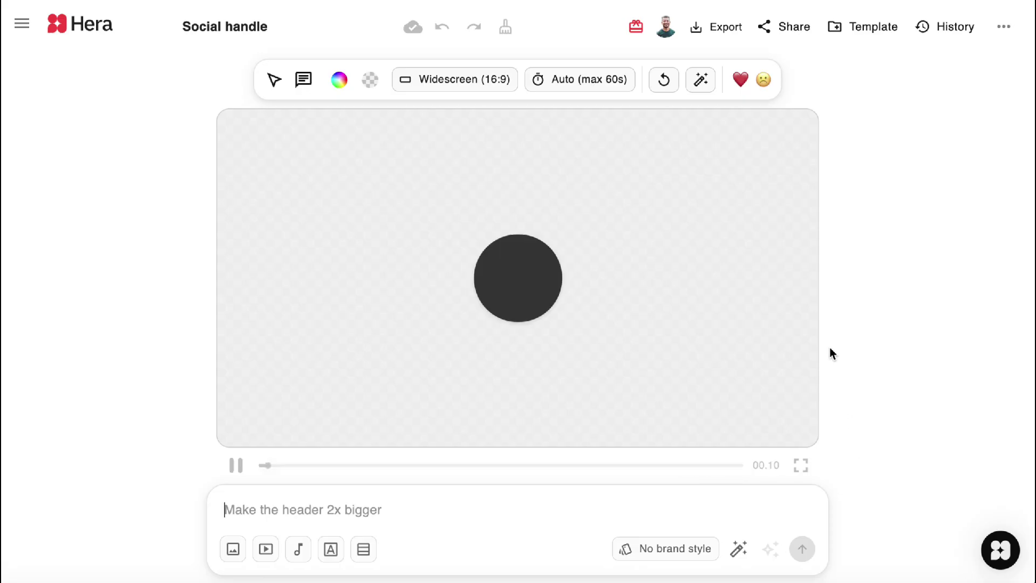
- Request 'make the font a little smaller' for the badge text
click(259, 509)
text(make the fo)
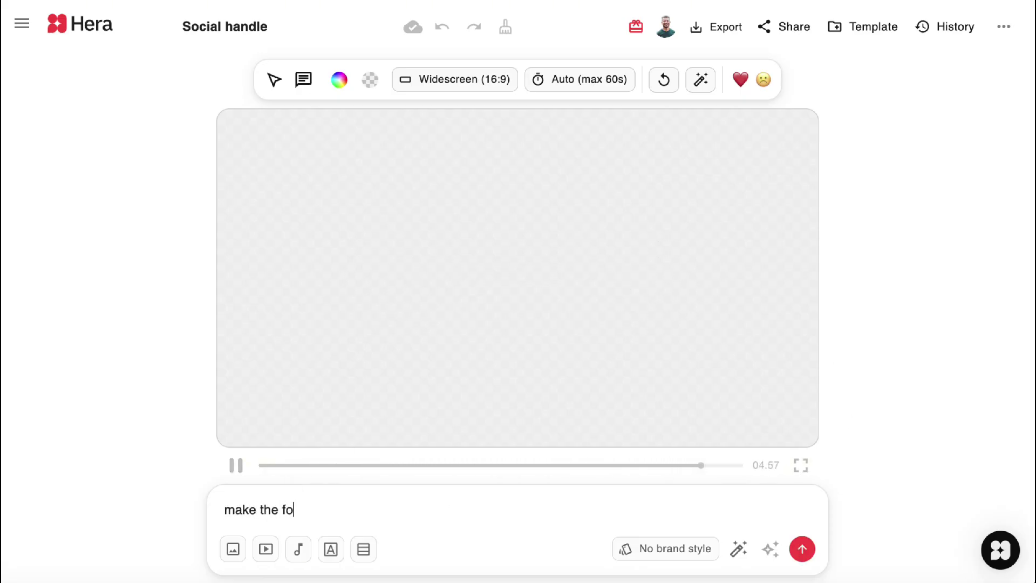
text(nt a little smaller)
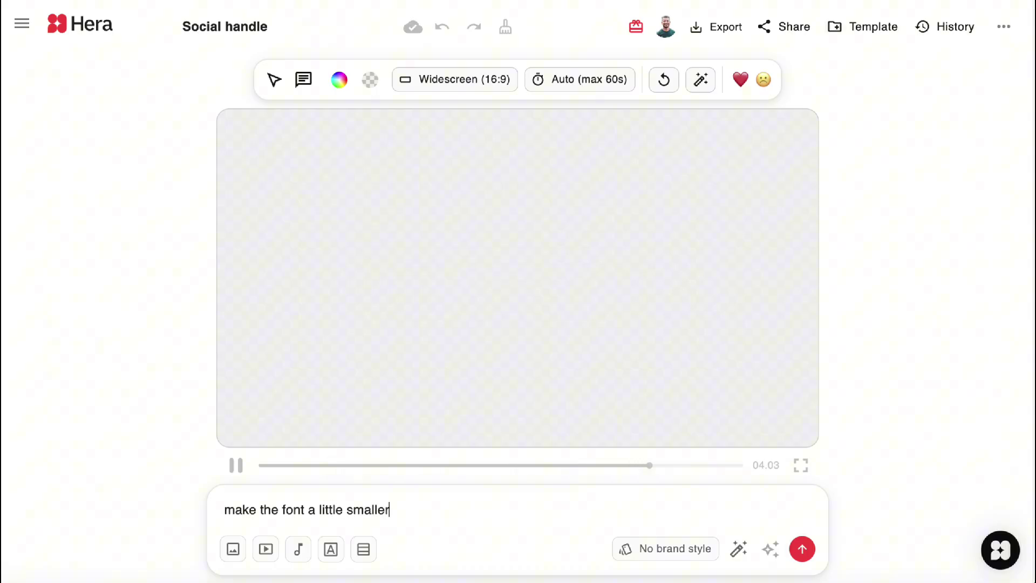
click(802, 548)
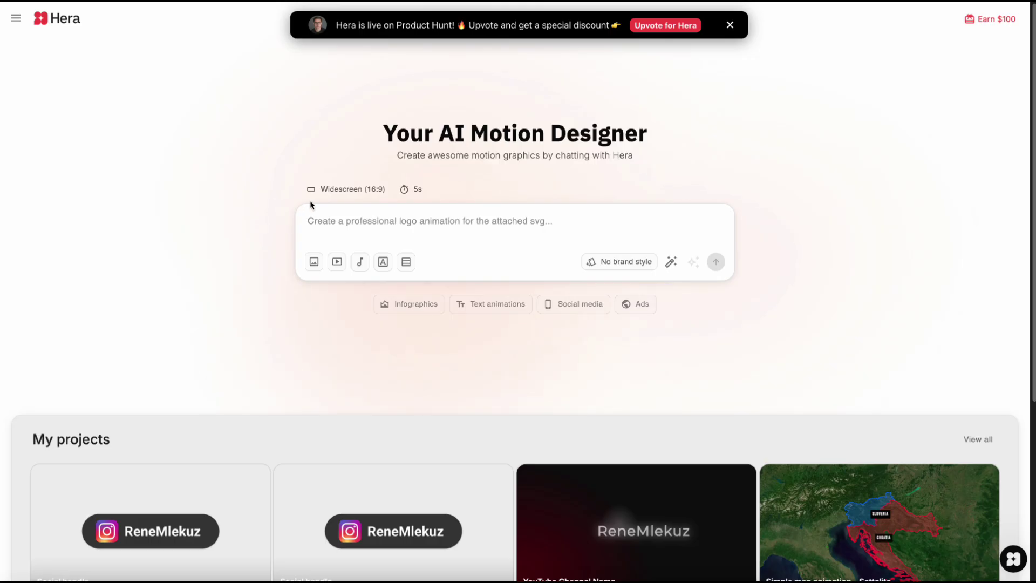
- Set the prompt box duration to 15s, leaving the Widescreen (16:9) aspect unchanged
click(352, 190)
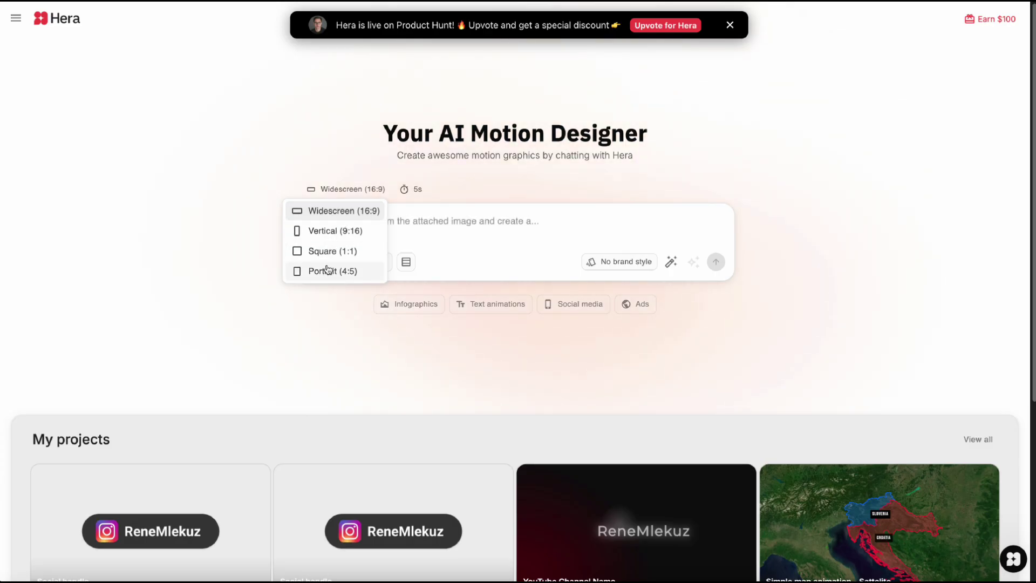
click(406, 190)
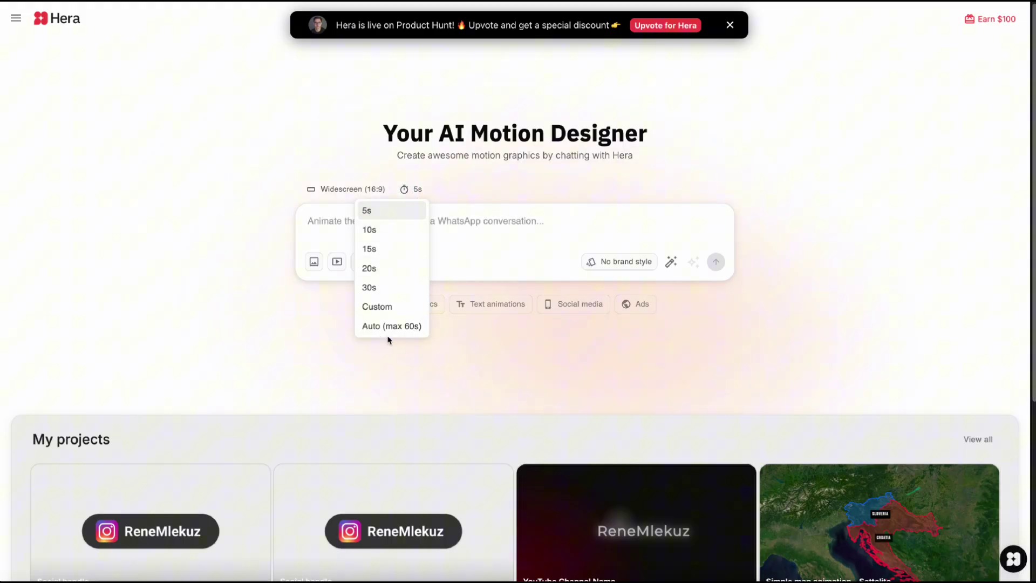
click(244, 237)
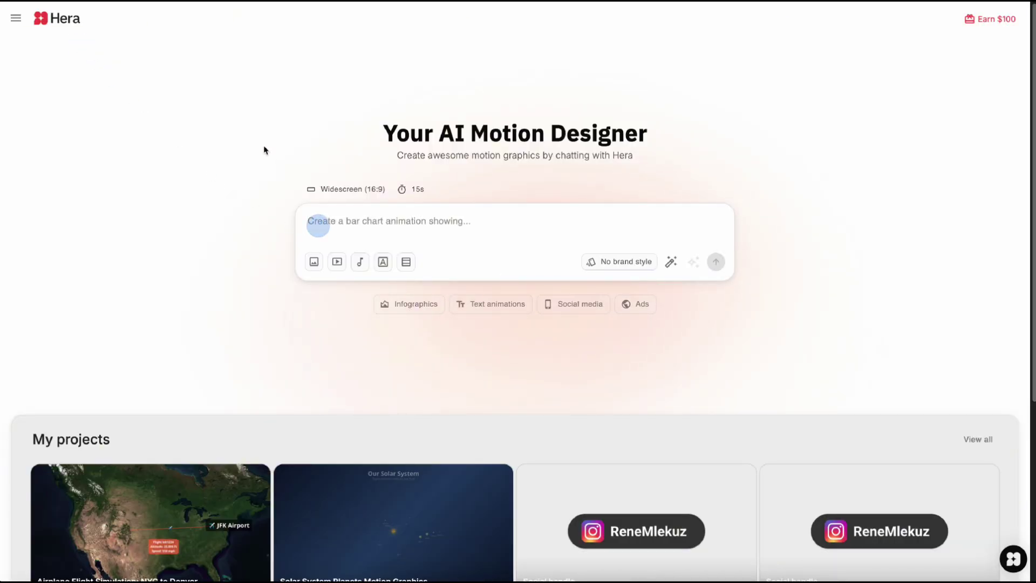
- Submit the prompt 'create sports highlight animation of NBA all time scorers'
text(create)
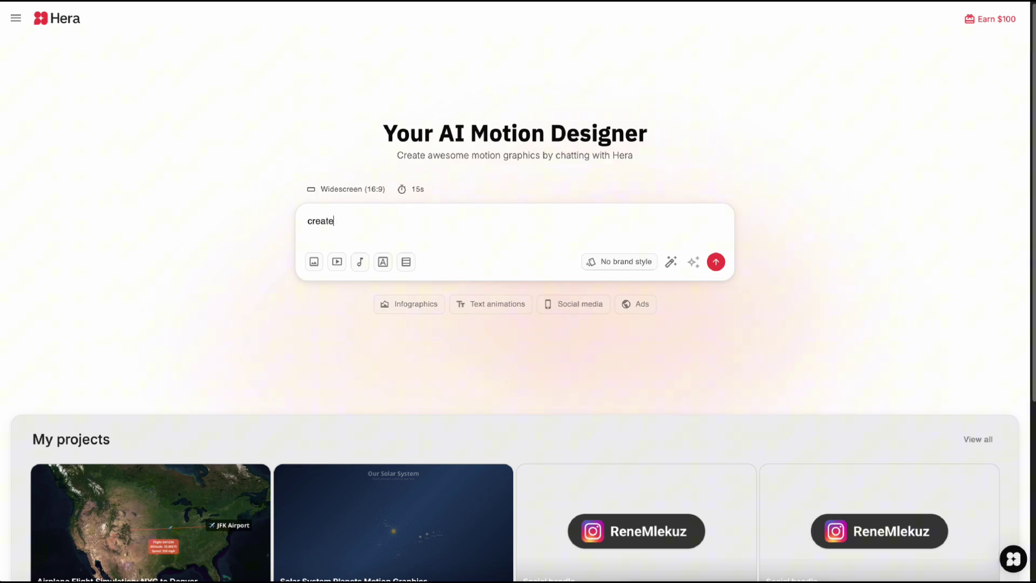
text( sports highlight animat)
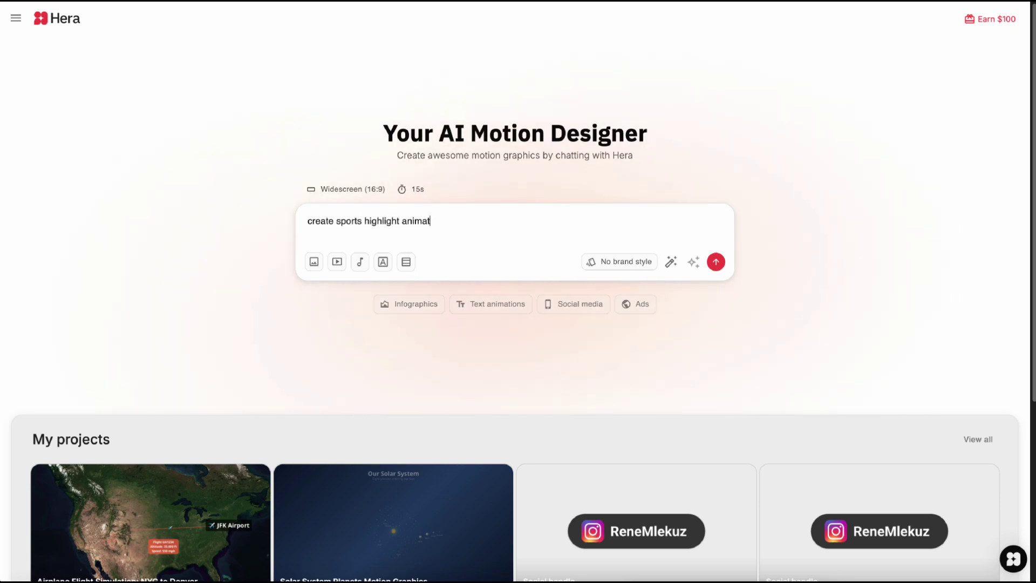
text(ion of NBA all time )
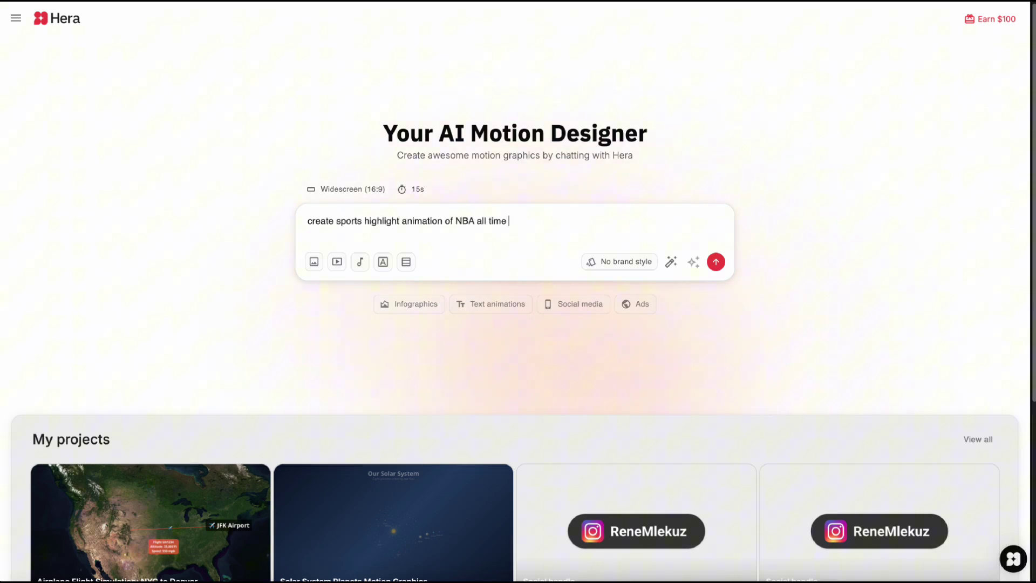
text(scorers)
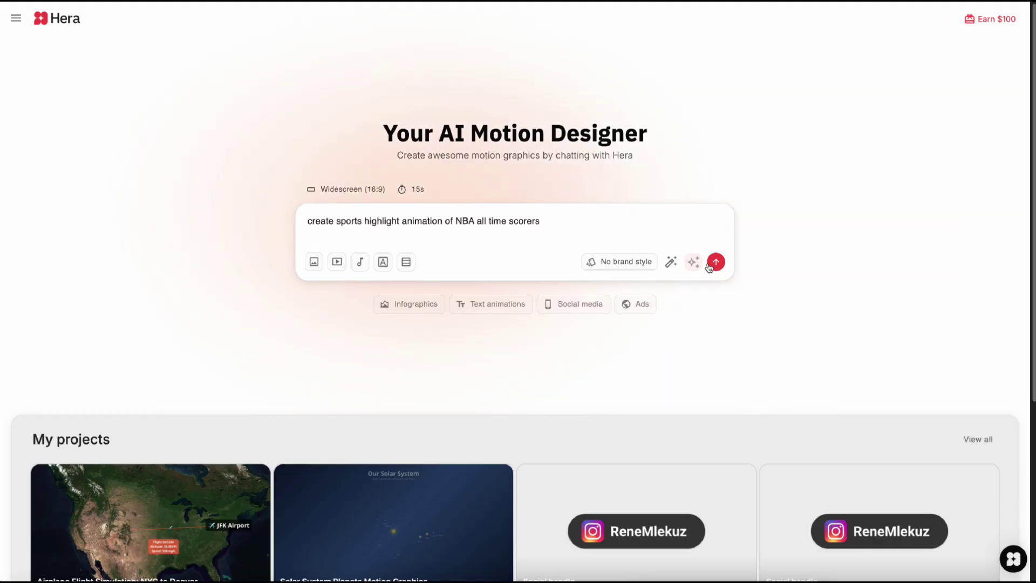
click(716, 263)
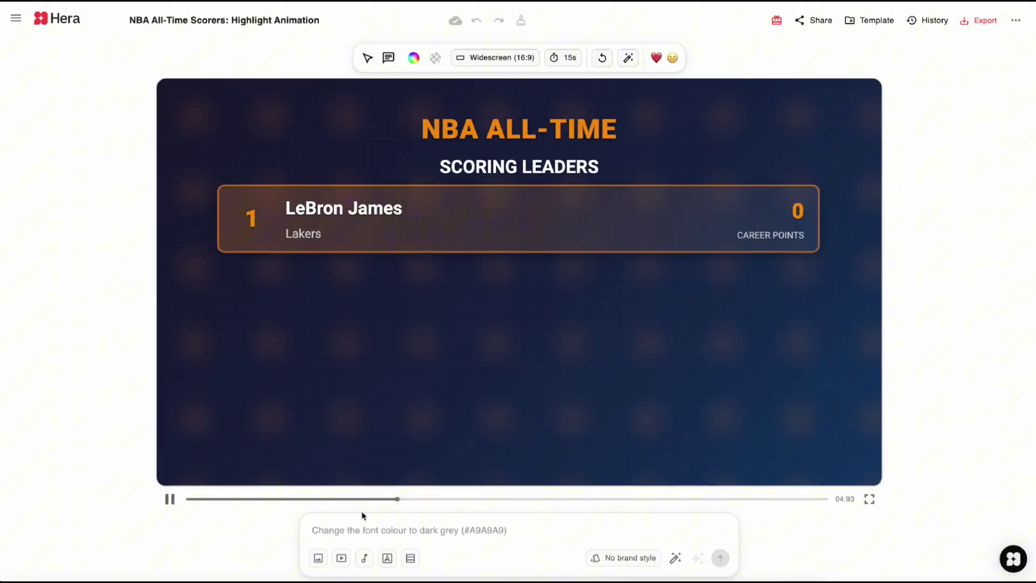
- Send the follow-up edit 'add players pictures' to the NBA scorers animation
click(315, 528)
text(add players)
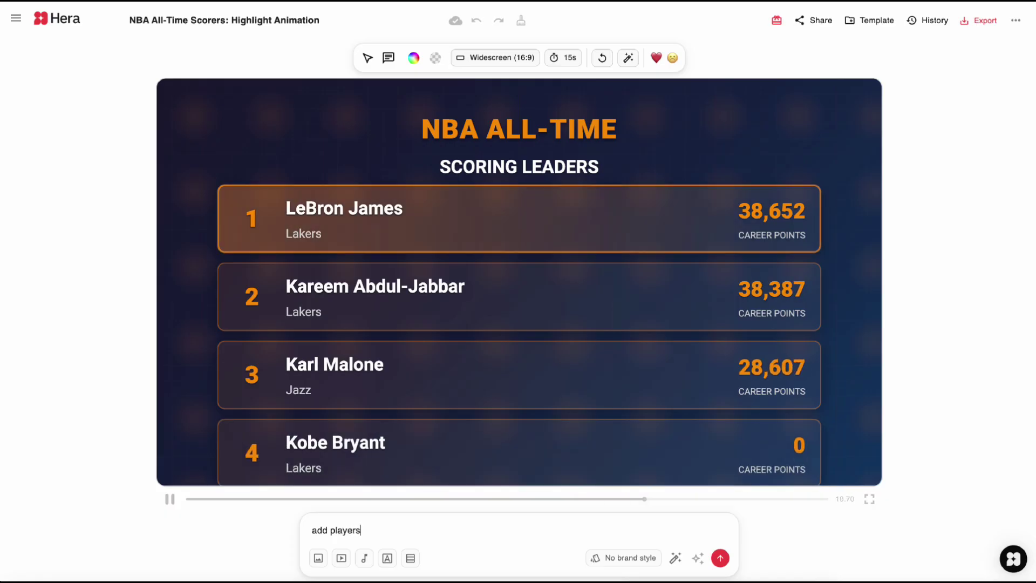
text( pictures)
key(Return)
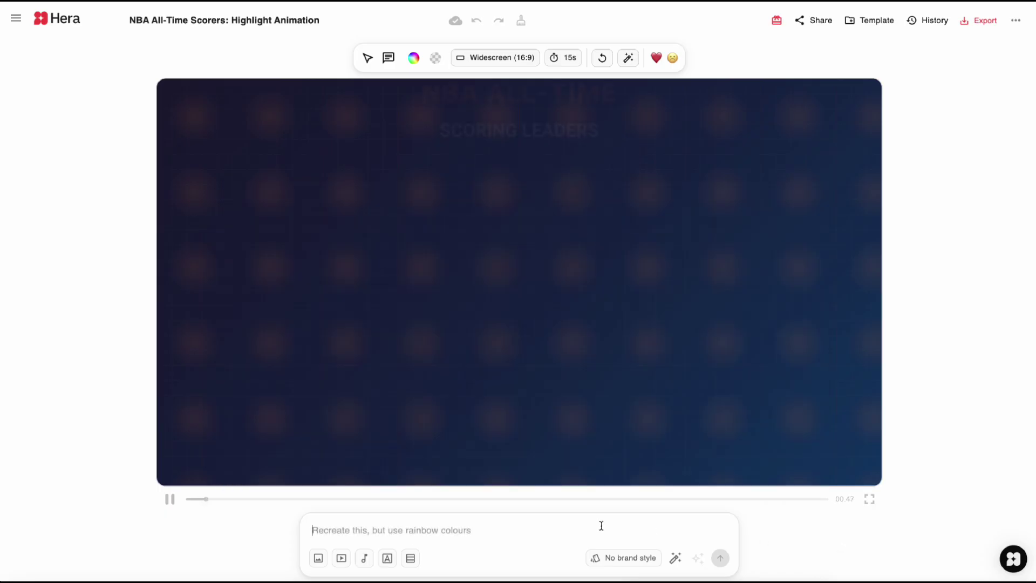
- Pause the preview, scrub to the end of the timeline, and bring up the export settings
click(170, 498)
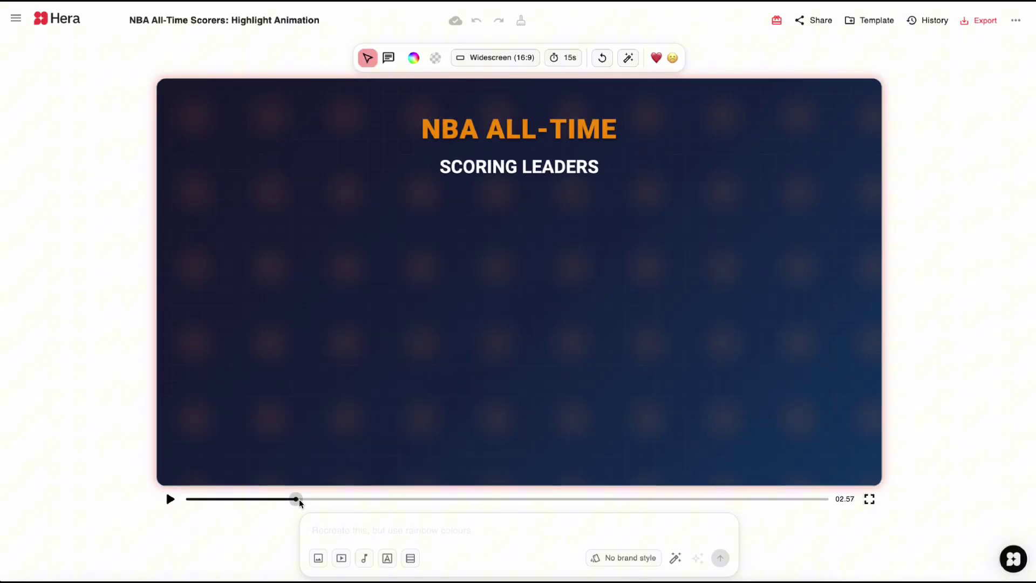
drag(300, 501, 718, 499)
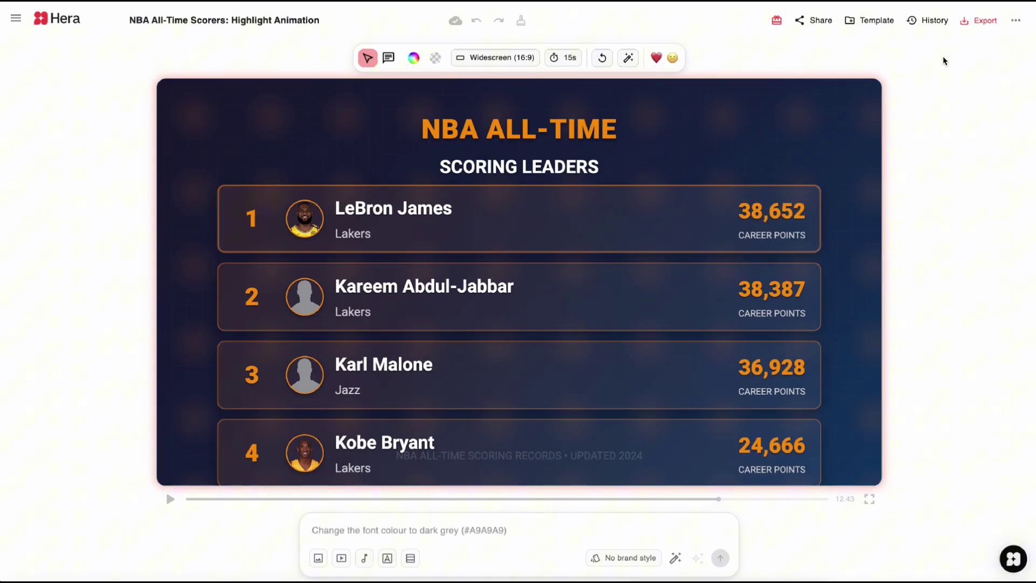
click(977, 25)
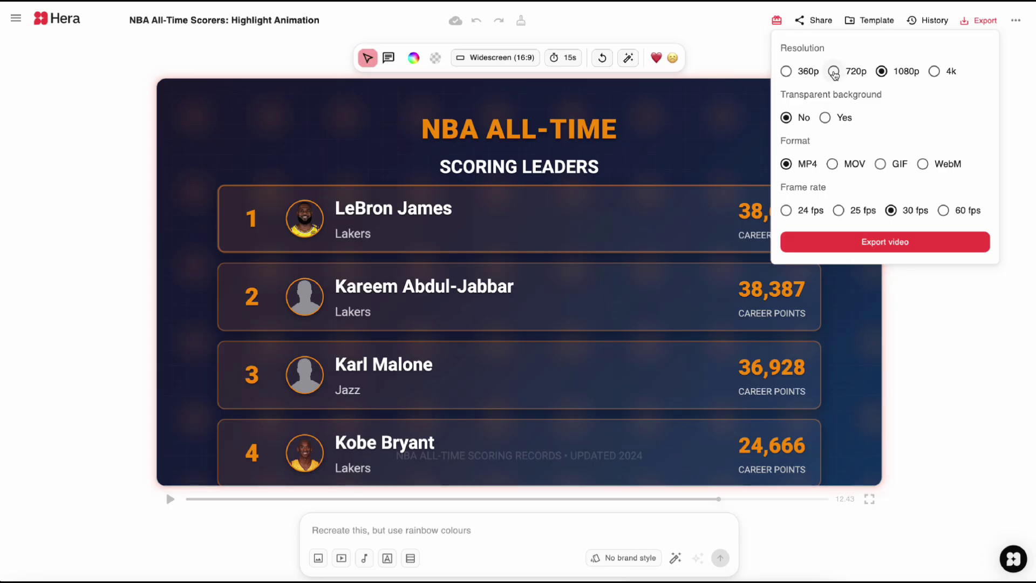
- Export the video at 1080p, MP4, 30 fps after briefly trying 720p
click(833, 71)
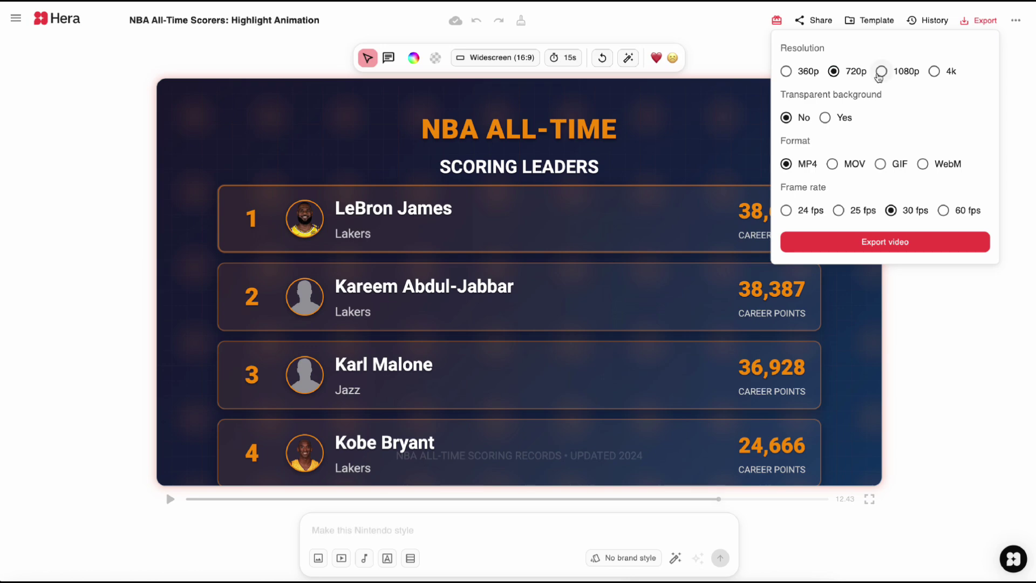
click(882, 73)
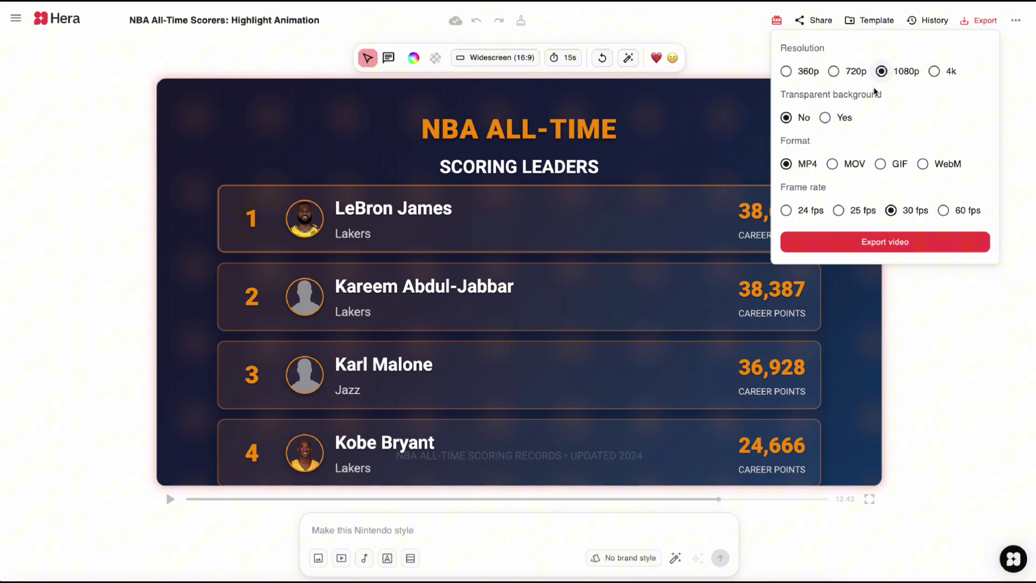
click(882, 247)
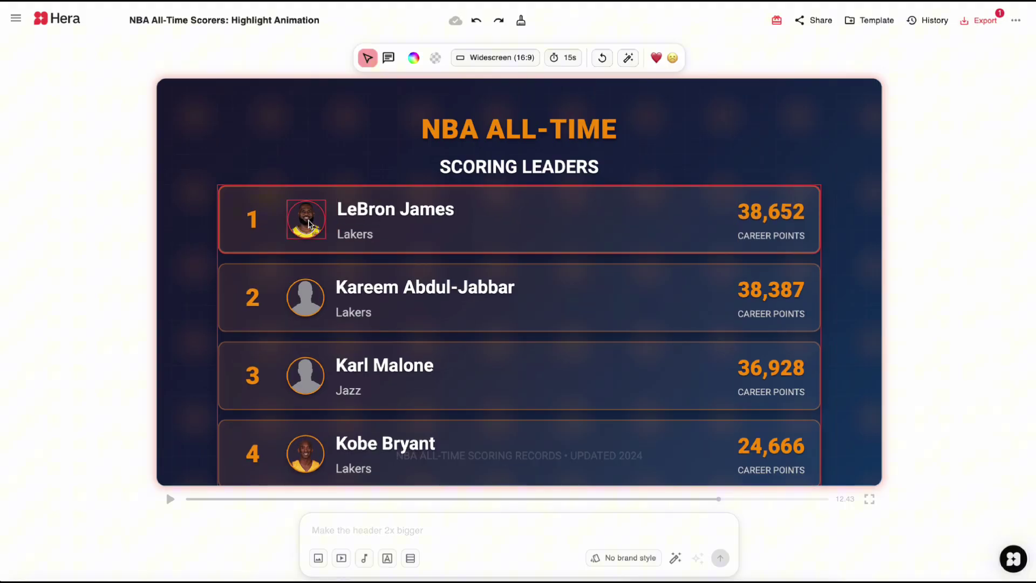
- Change LeBron James's avatar background colour to purple
click(317, 217)
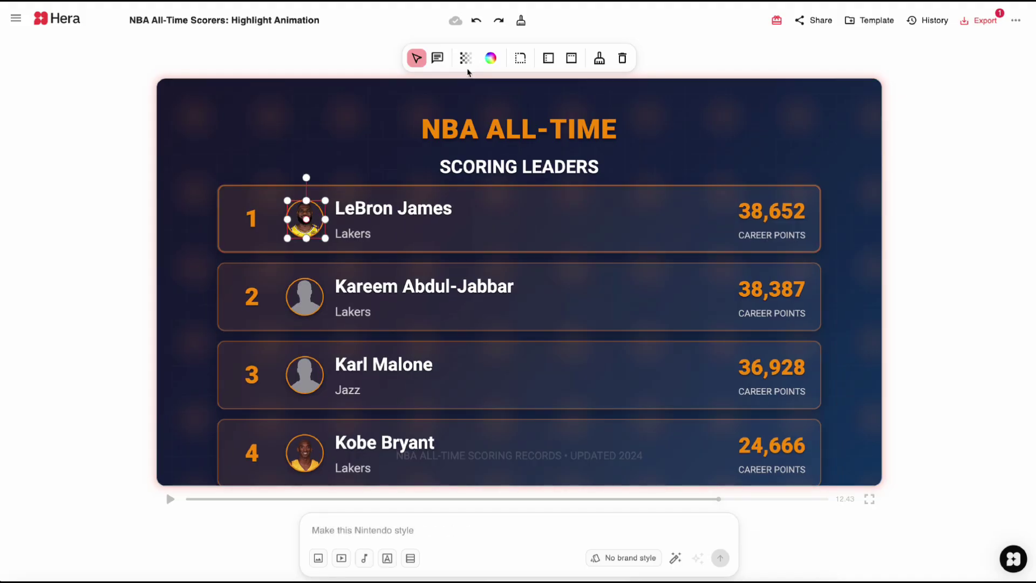
click(491, 59)
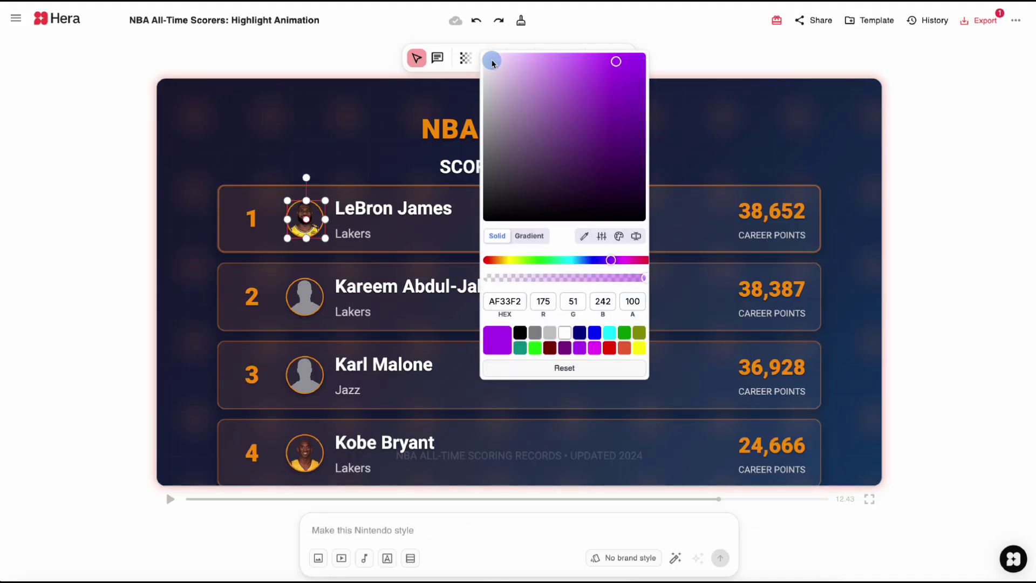
drag(559, 82, 637, 64)
click(679, 68)
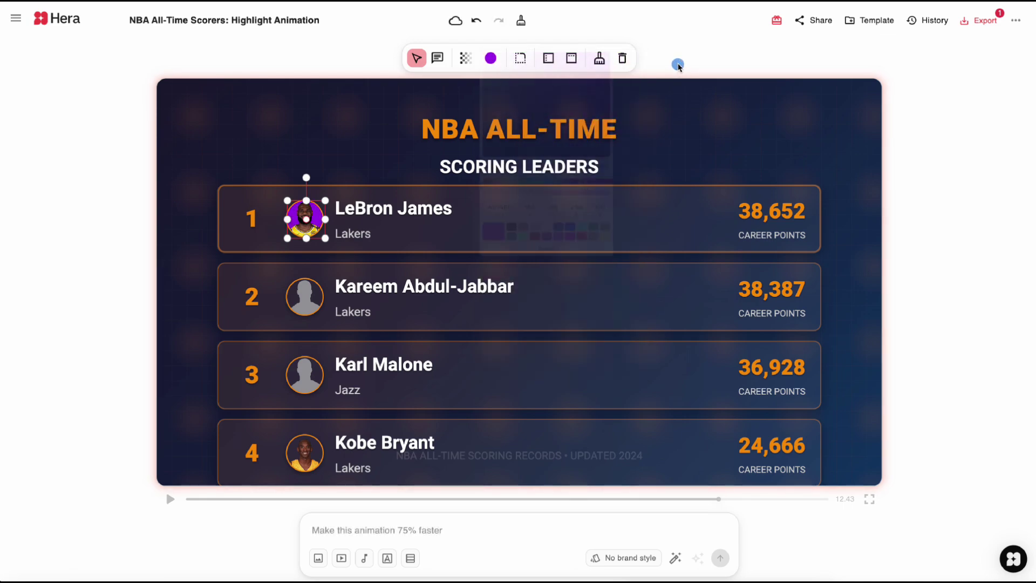
click(679, 66)
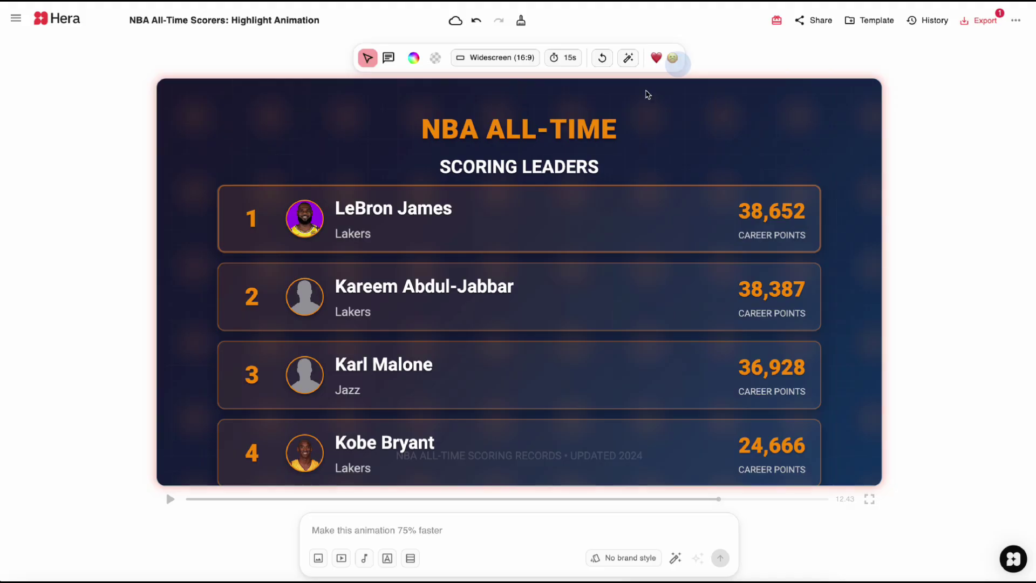
- Turn the LeBron James name text red
click(365, 210)
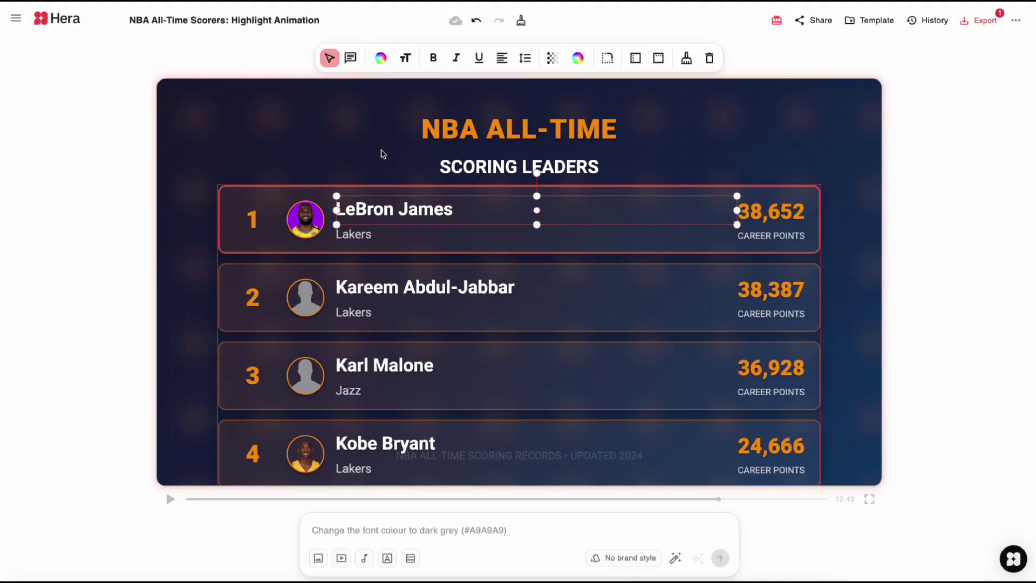
click(381, 58)
drag(501, 260, 536, 260)
drag(497, 83, 533, 56)
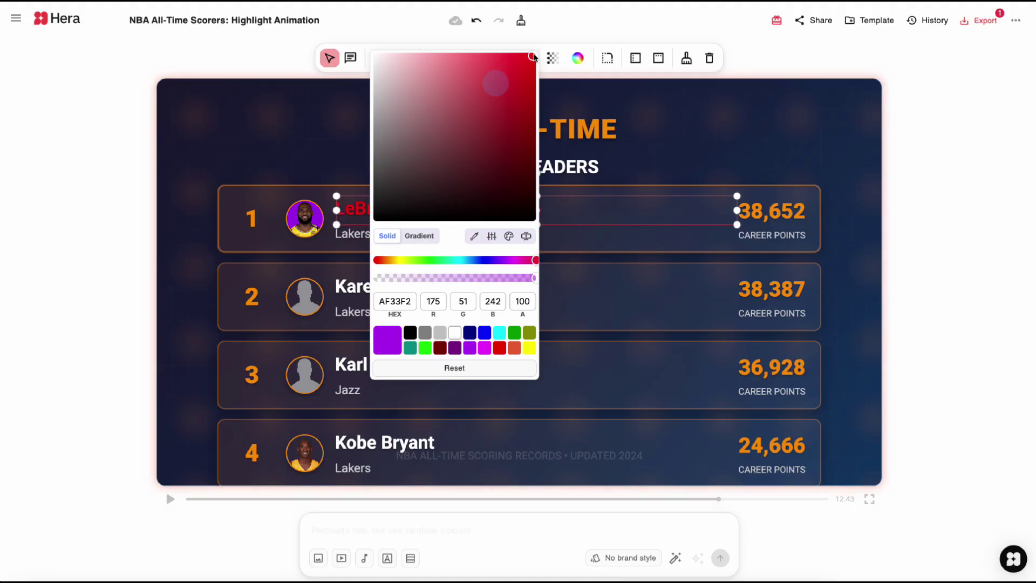
click(569, 34)
click(783, 66)
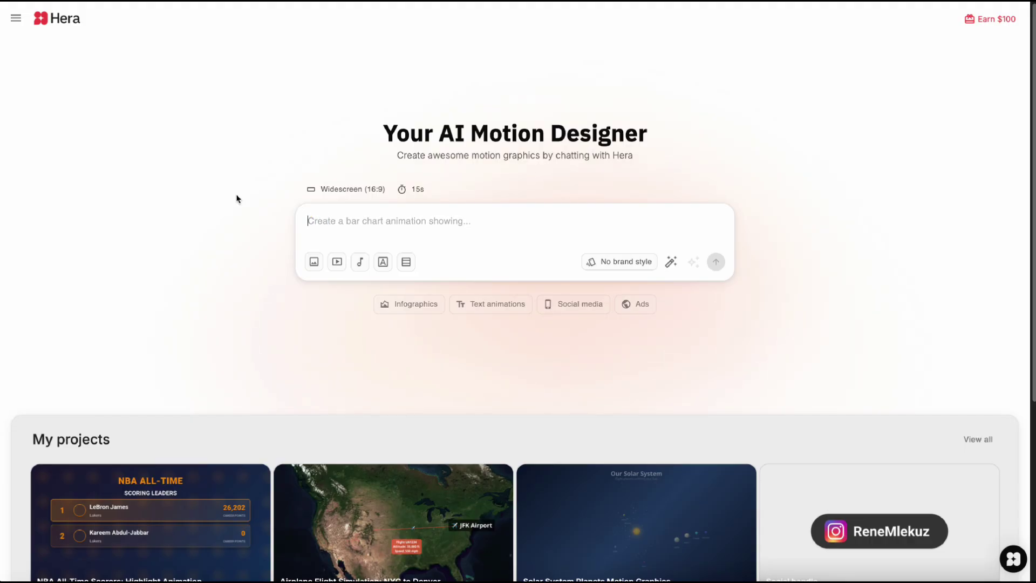
- Submit a prompt for a graph animation of Bitcoin's value up to this day
text(create a)
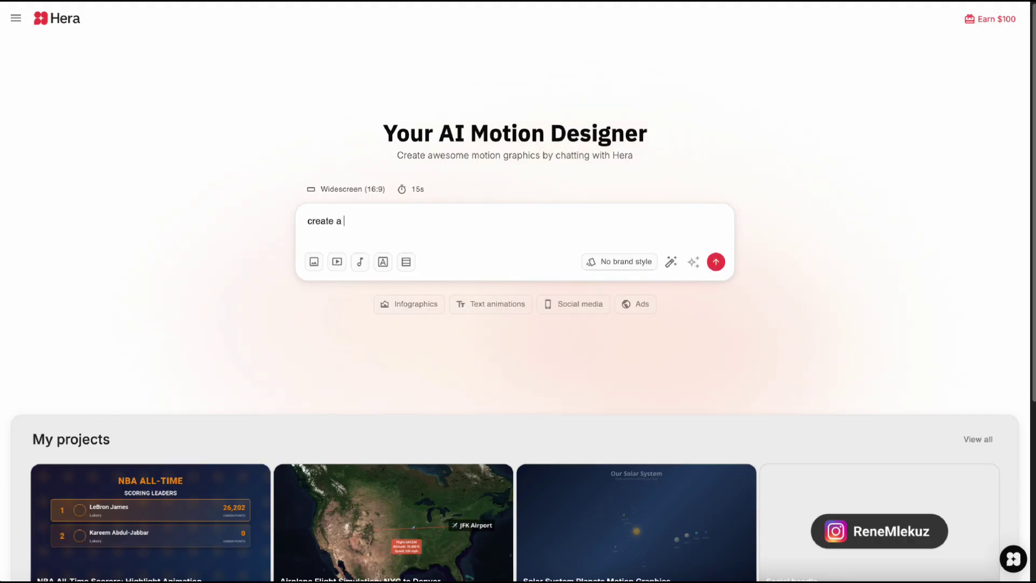
text( graph animation of Bitcoin)
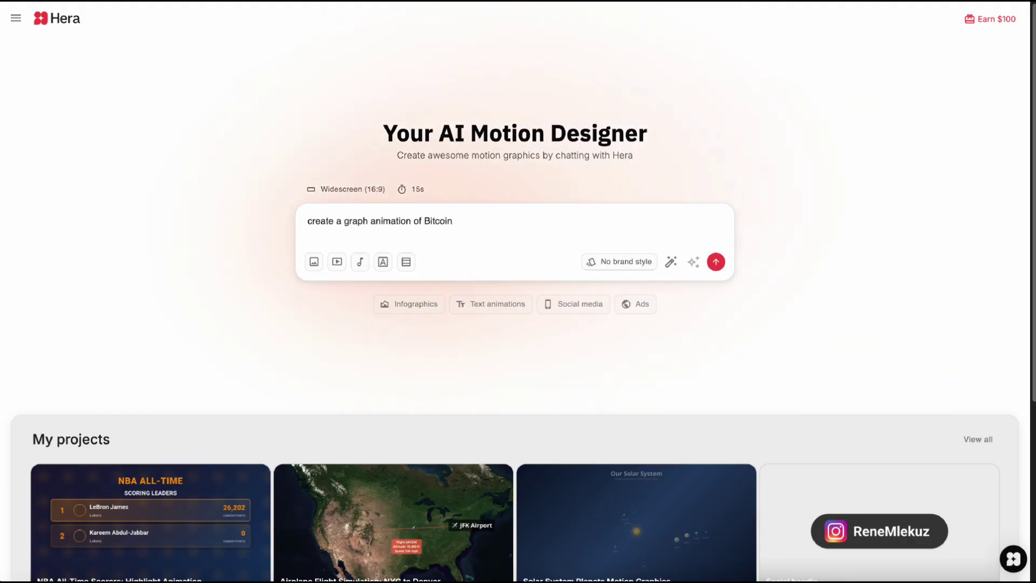
text( vauk)
key(BackSpace)
text(lue from)
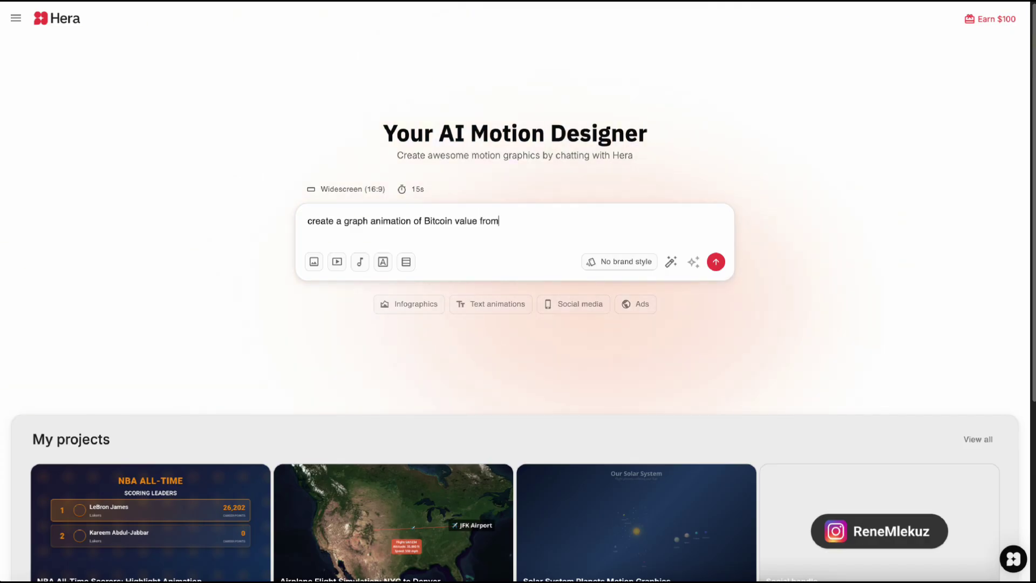
text(l this )
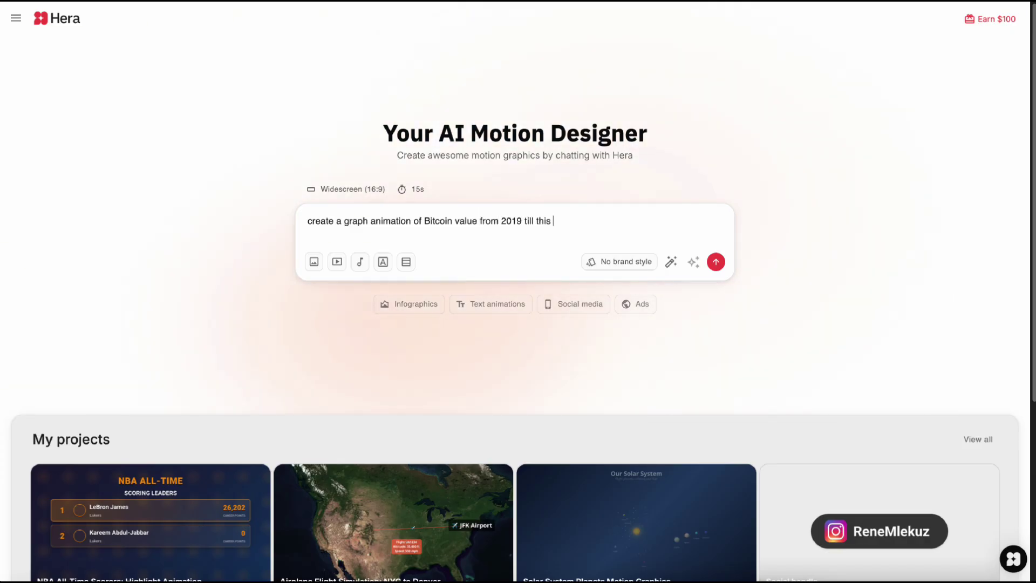
text(day)
click(721, 266)
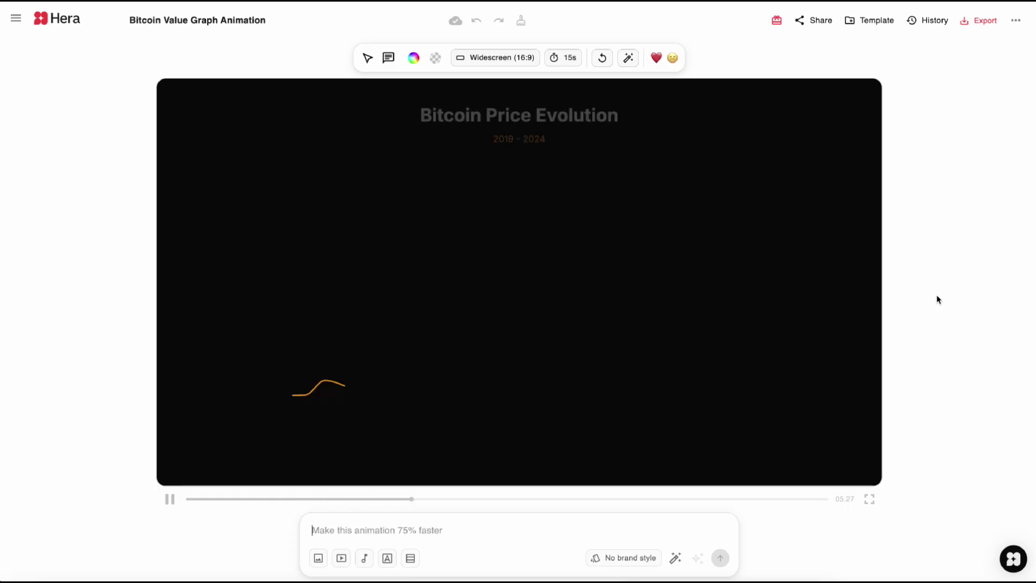
- Pause the Bitcoin graph preview
click(368, 58)
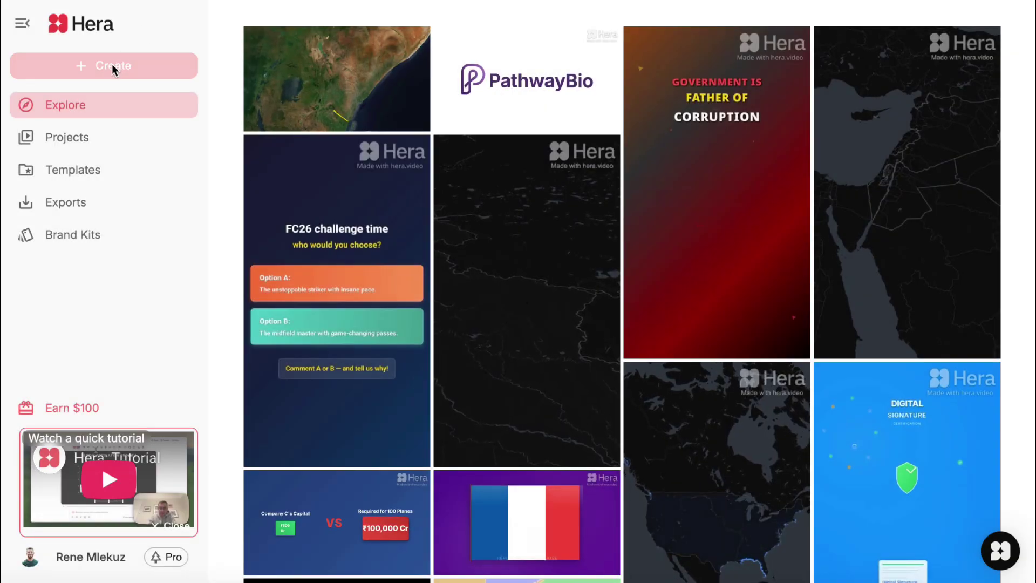
- Start a new animation and attach 'Screenshot 2025-08-11 at 16.32.40' from Documents as the guide image
click(111, 65)
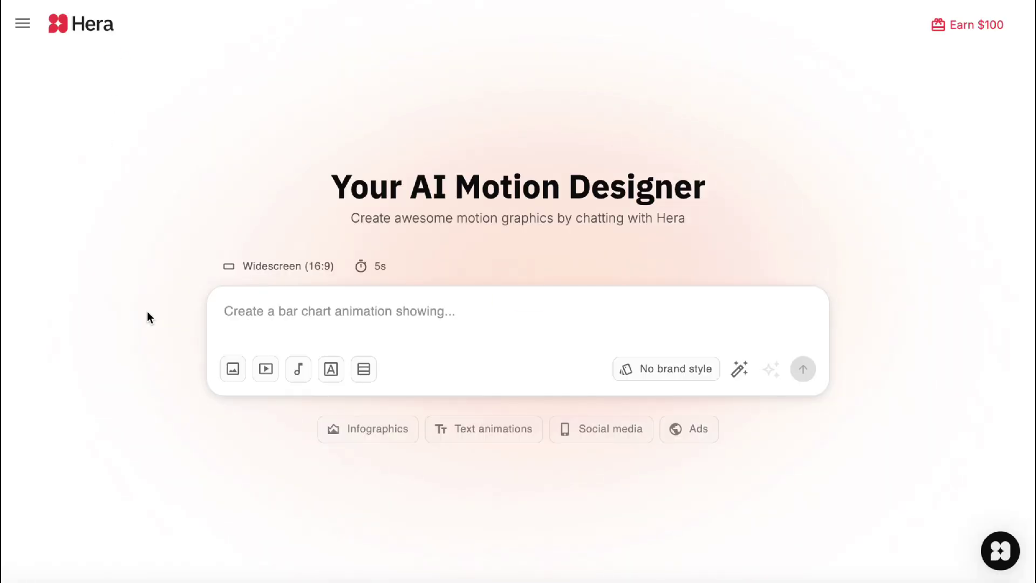
click(233, 370)
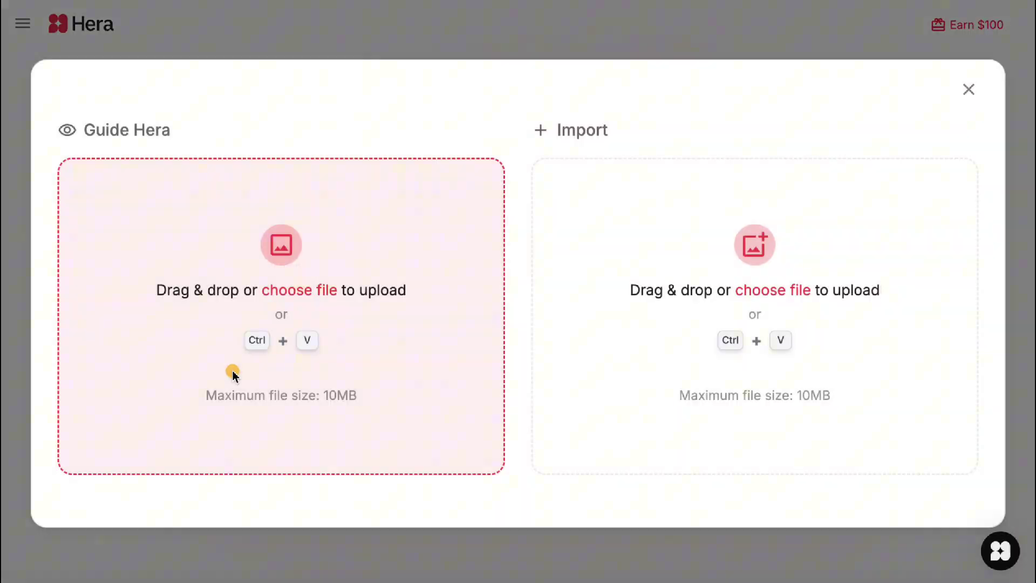
click(296, 292)
click(282, 189)
click(393, 163)
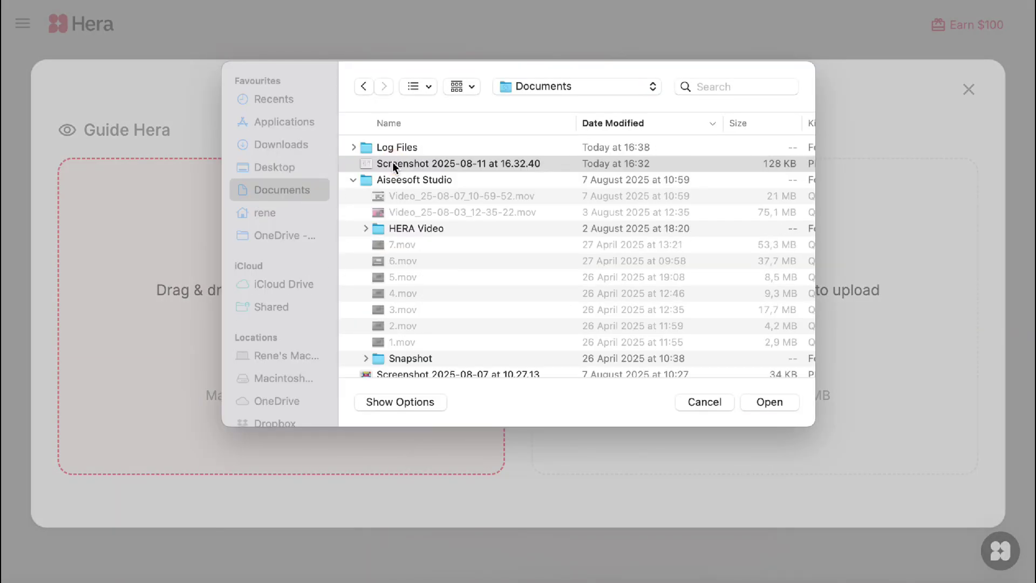
double_click(393, 164)
key(space)
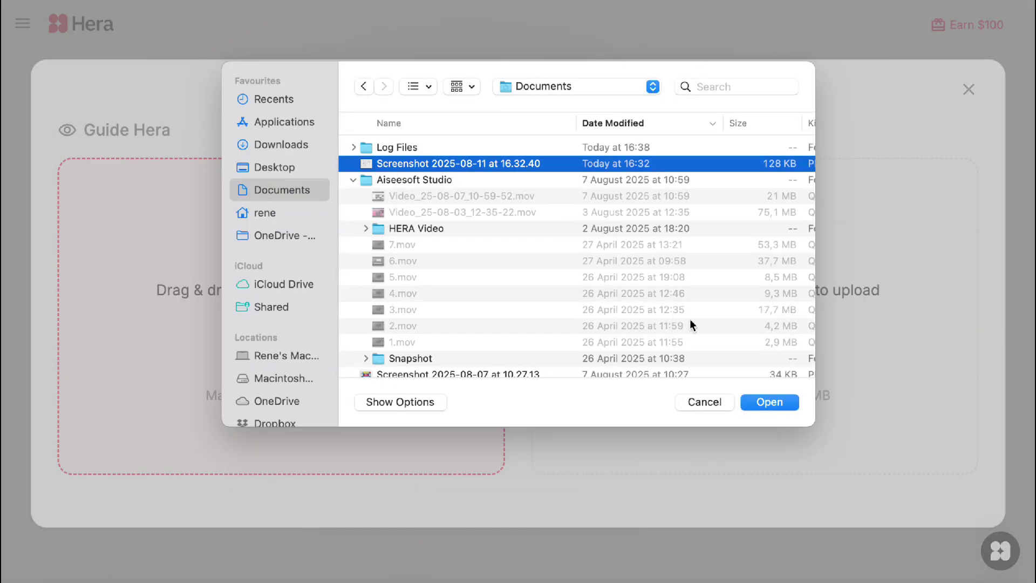
click(769, 402)
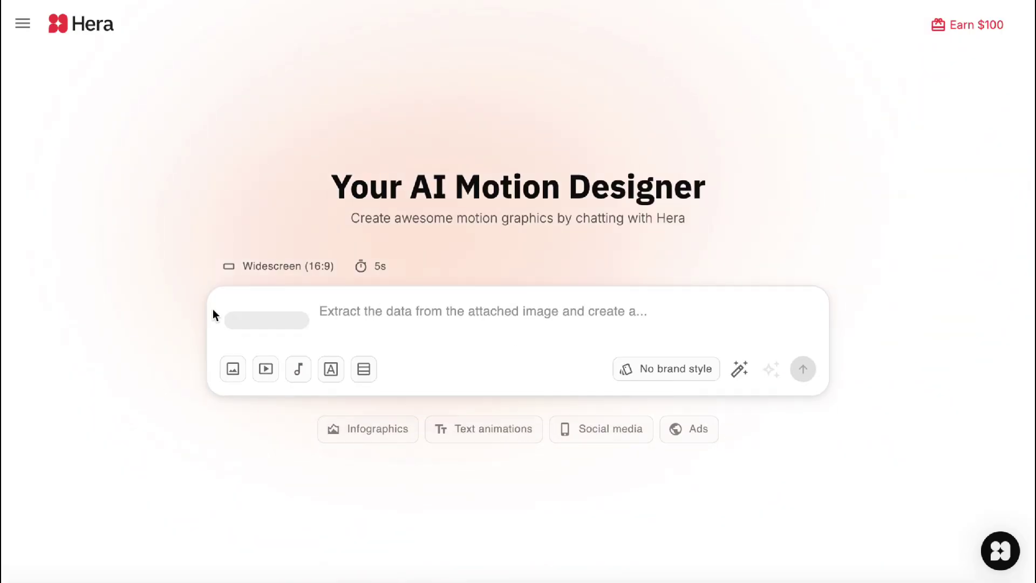
- Prompt for white, blue-neon-glow phone, tablet, laptop and headphone icons rising on black, keeping 5s length
click(332, 316)
text(create )
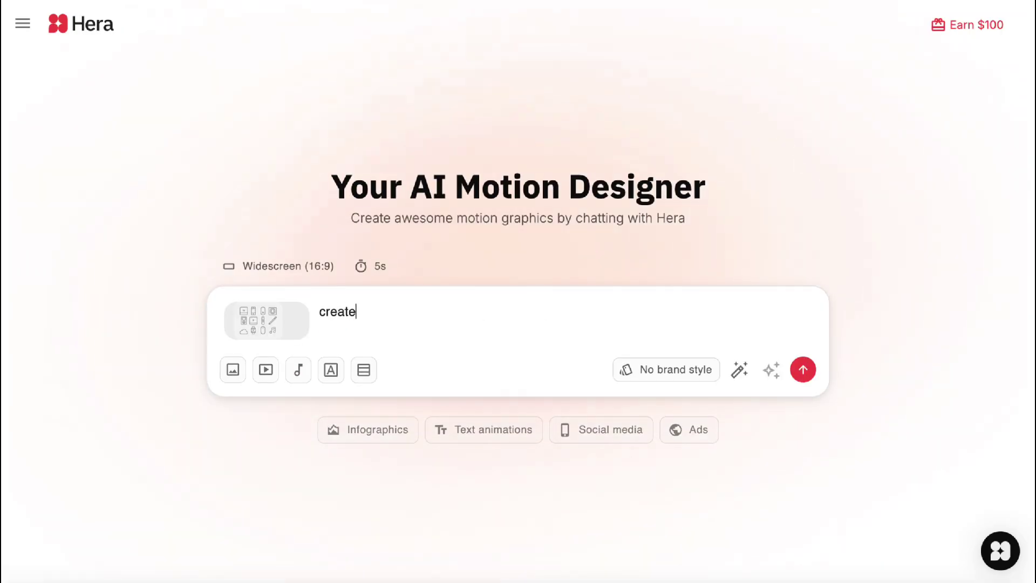
text(animation of simple modern icons on the black)
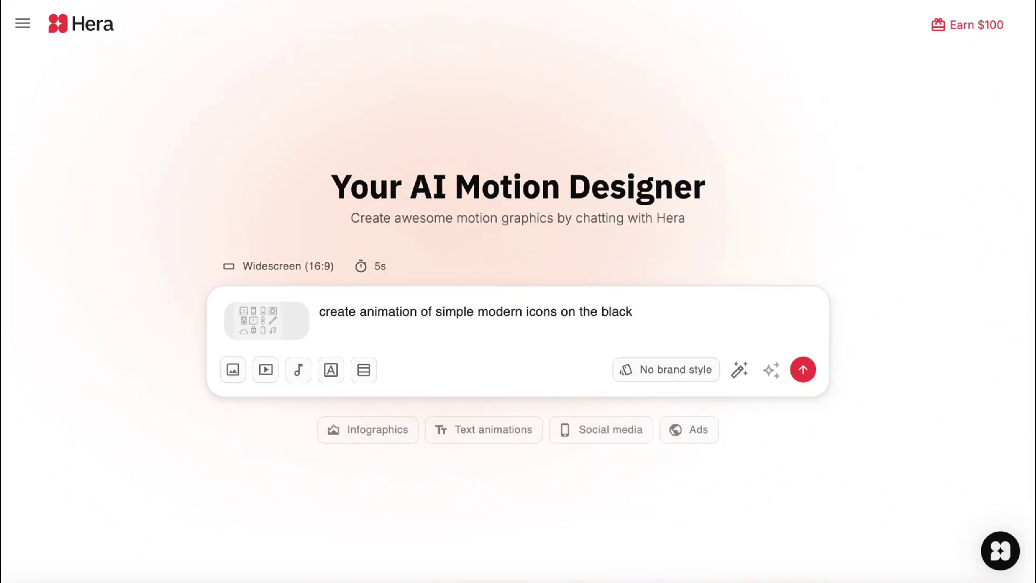
text( background, icons sh)
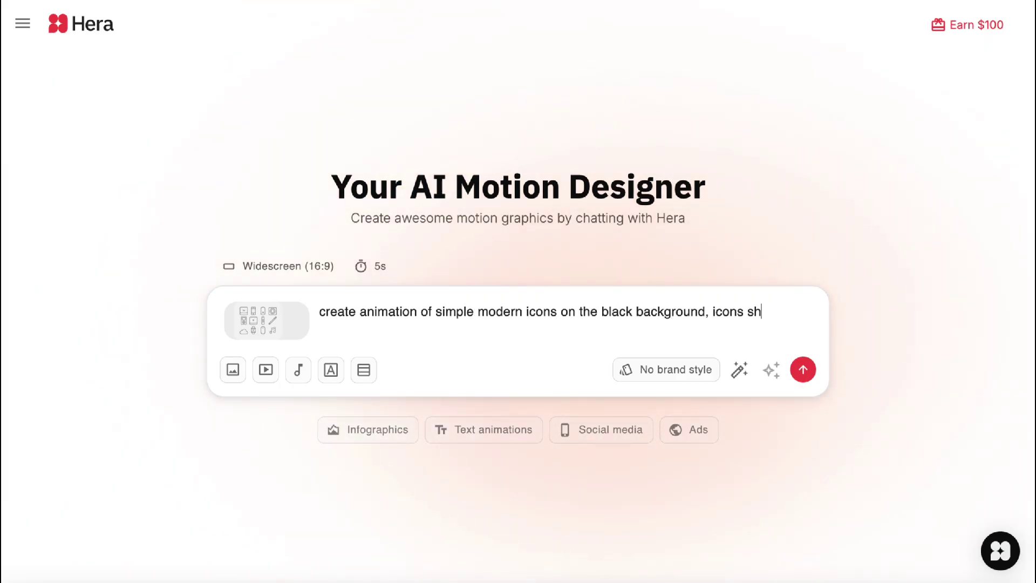
text(ould be white and with blue)
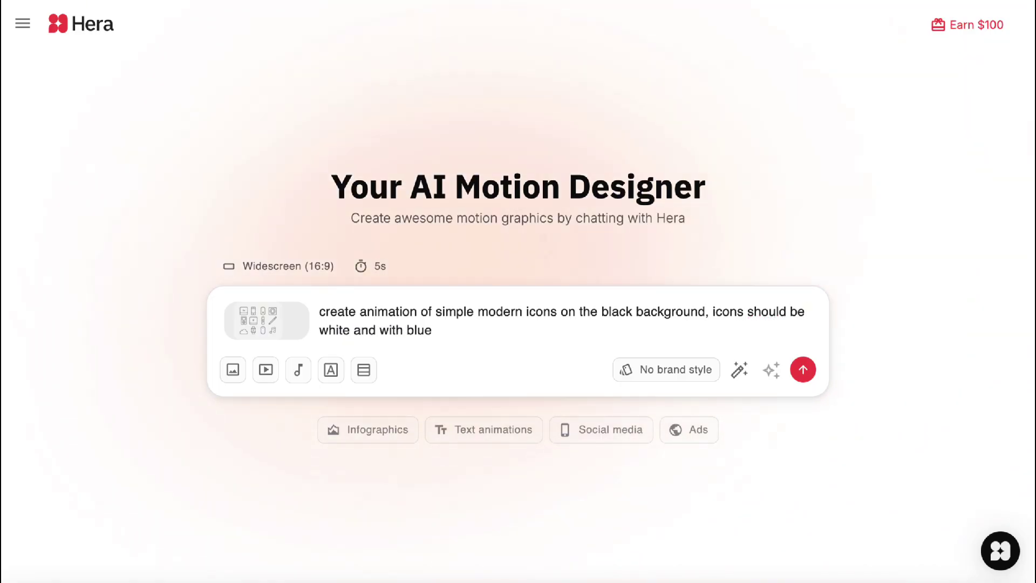
text( neon shadow behind,)
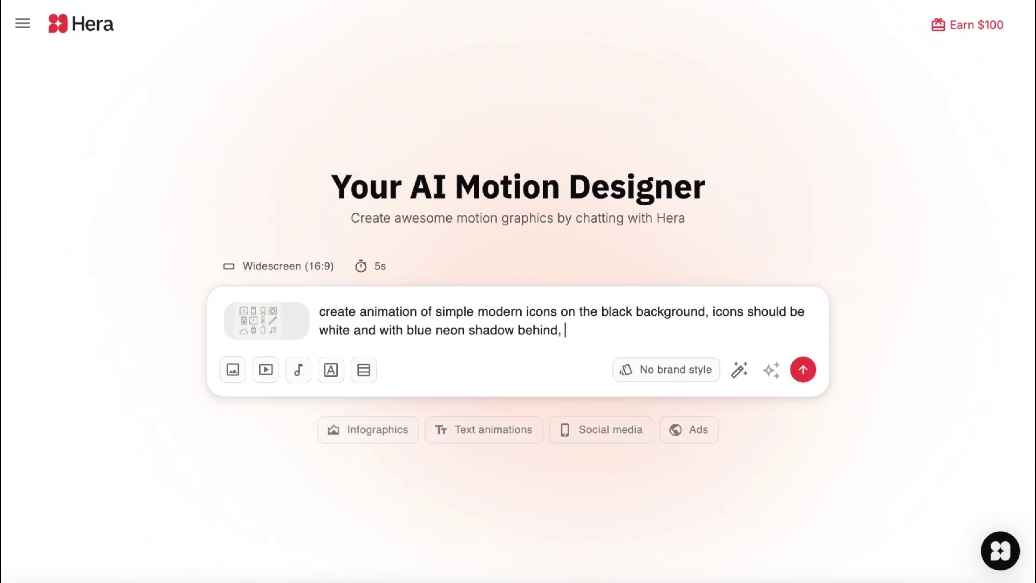
text( icons should appea)
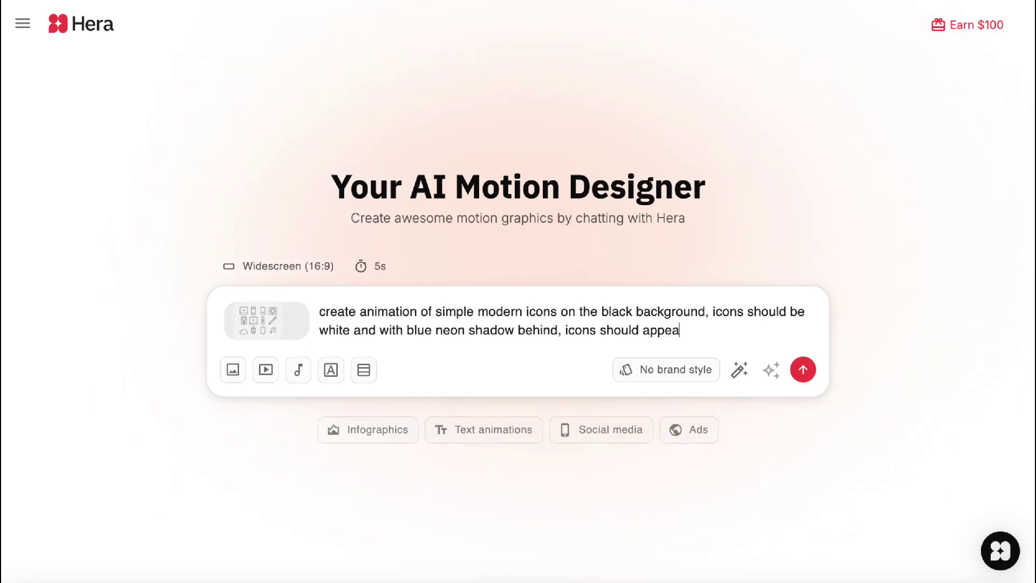
text(r from the bottom to )
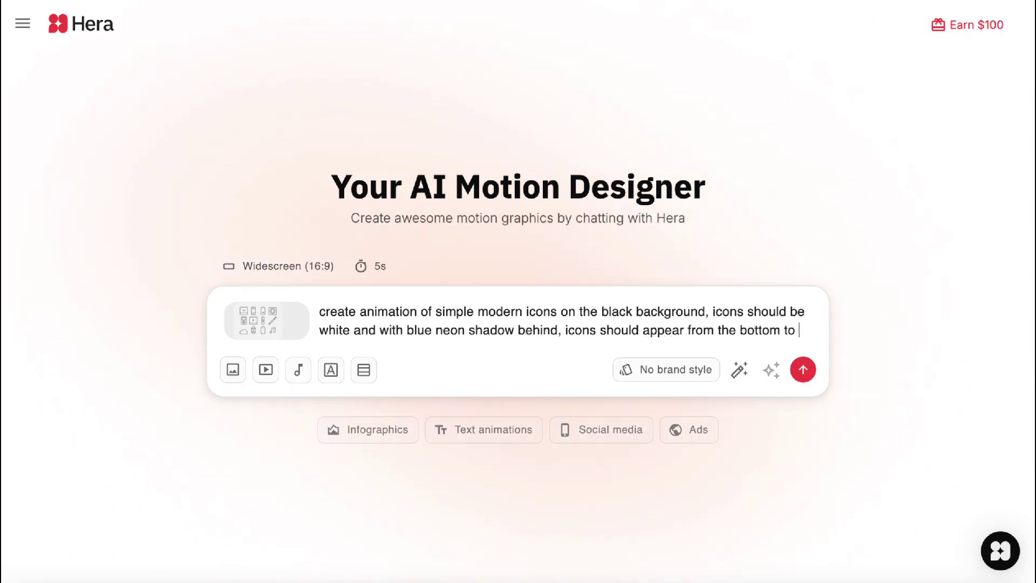
text(the center in this order,)
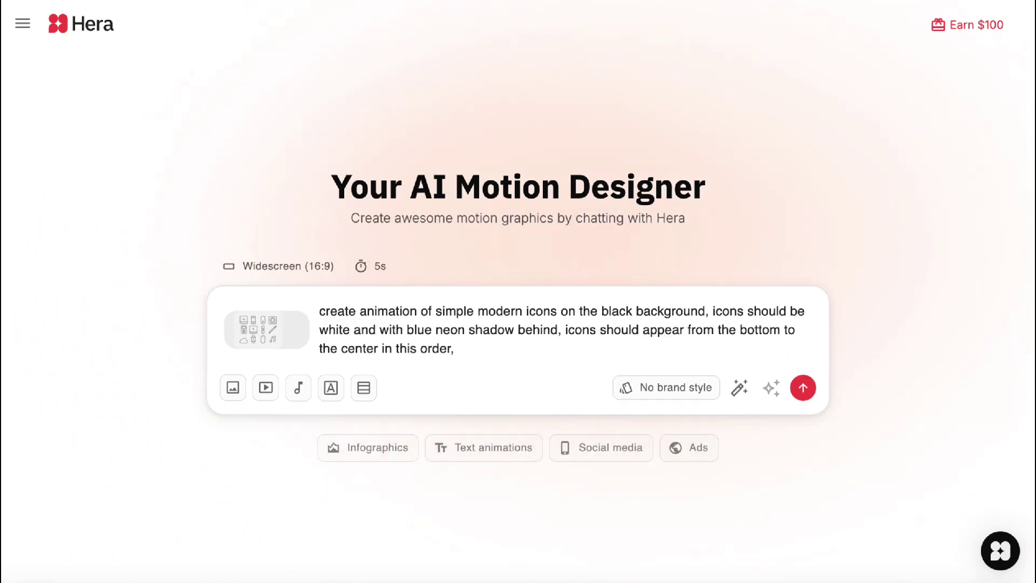
text( cell phone, tablet,)
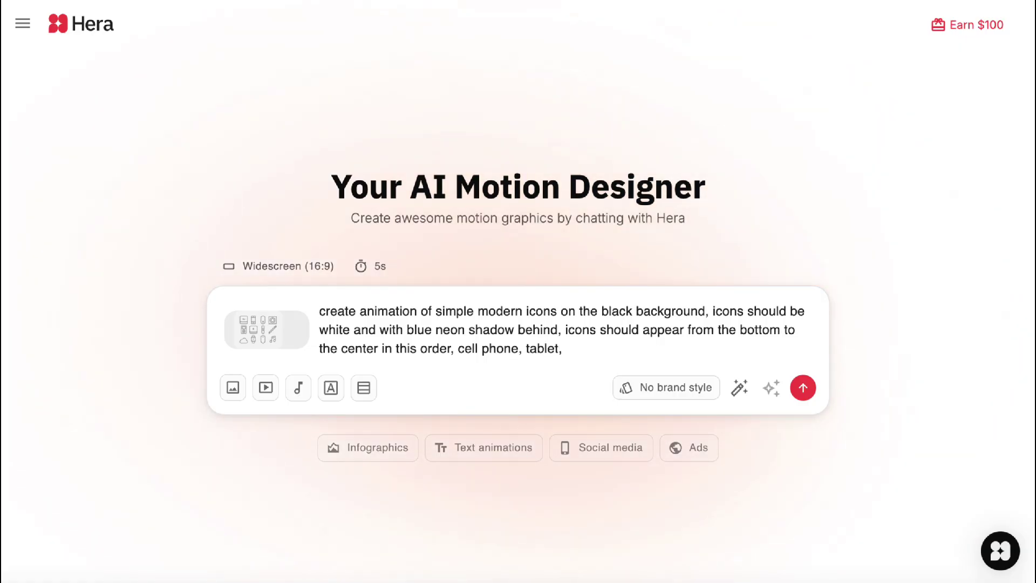
text( laptop, headphones)
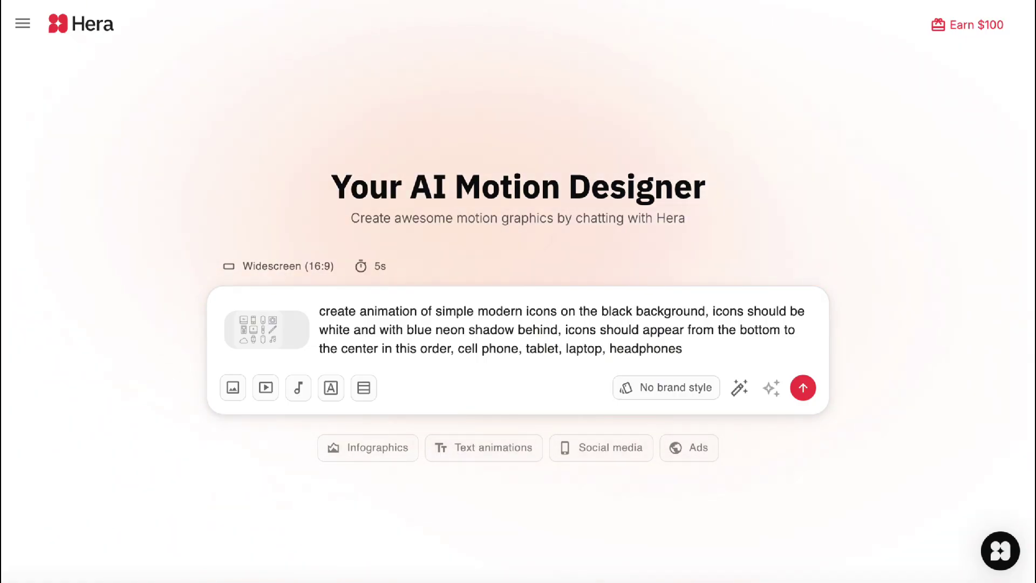
click(363, 268)
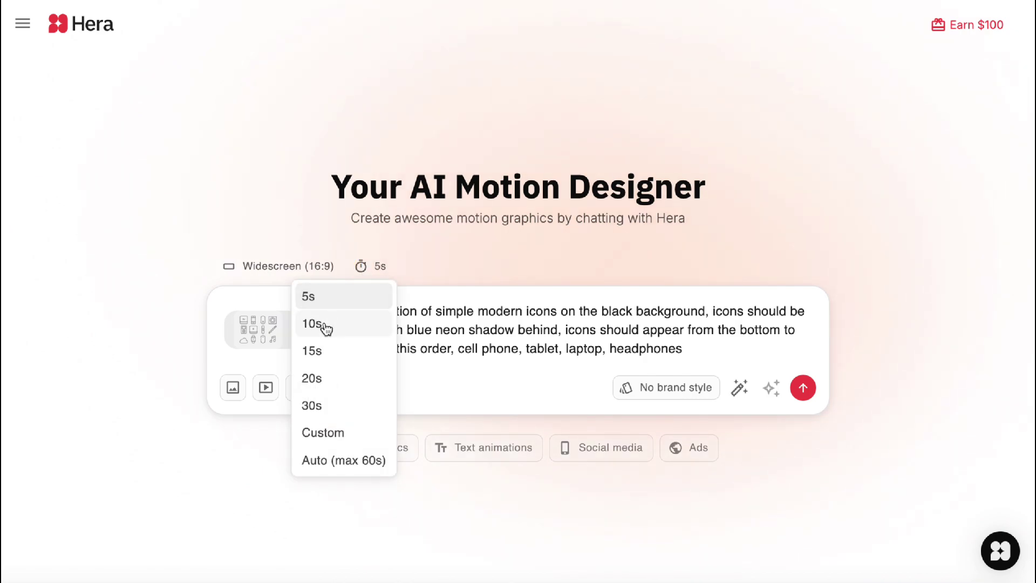
click(325, 303)
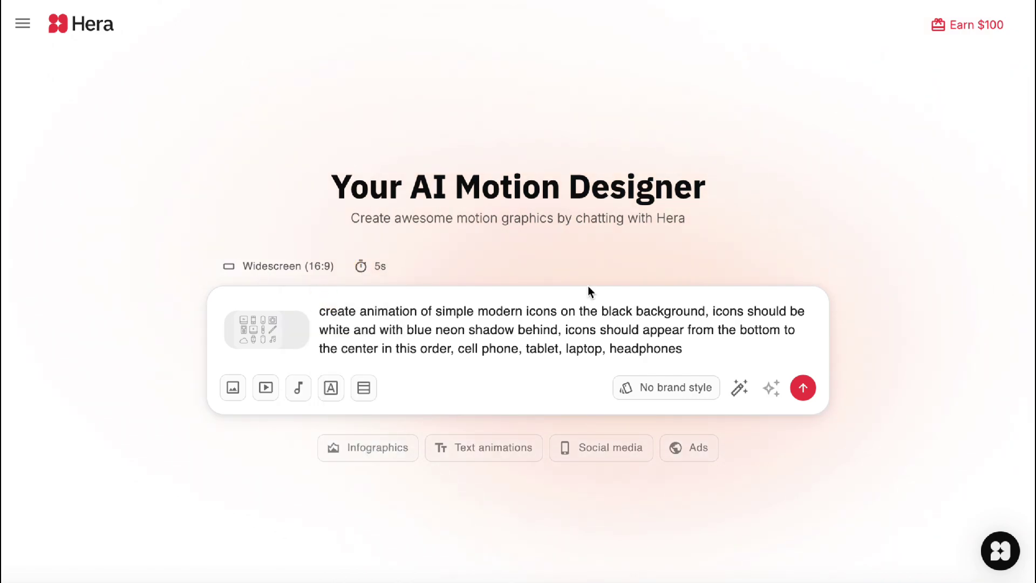
- Generate the neon device-icon animation, then request 'position the icons horizontally'
click(803, 389)
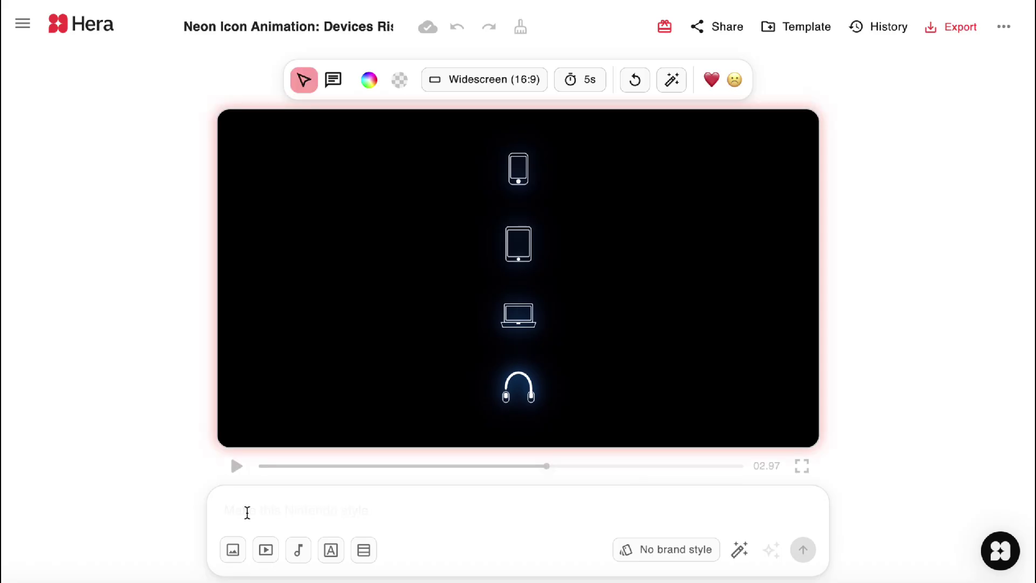
click(247, 513)
text(position)
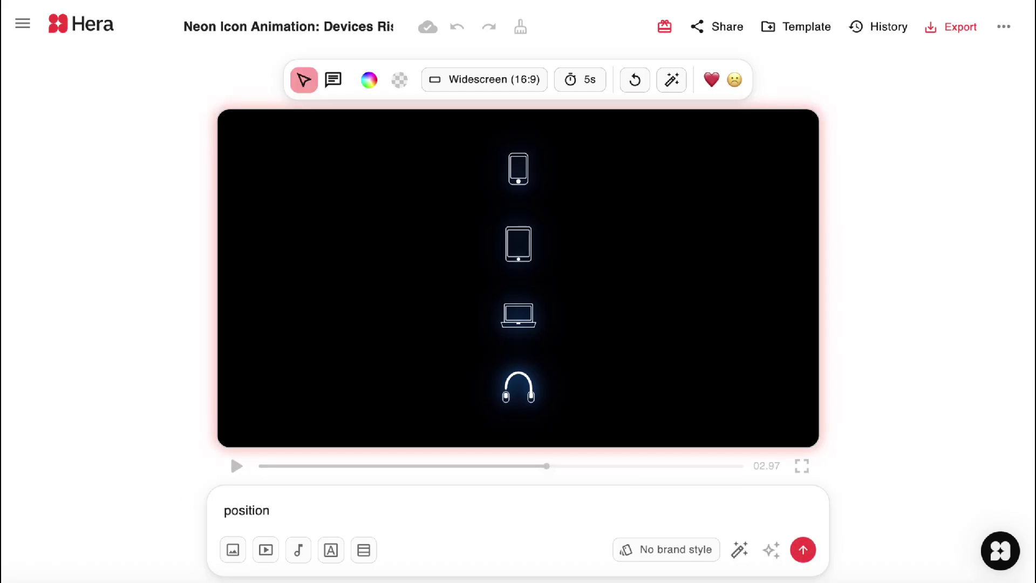
text( the icons horizontaly)
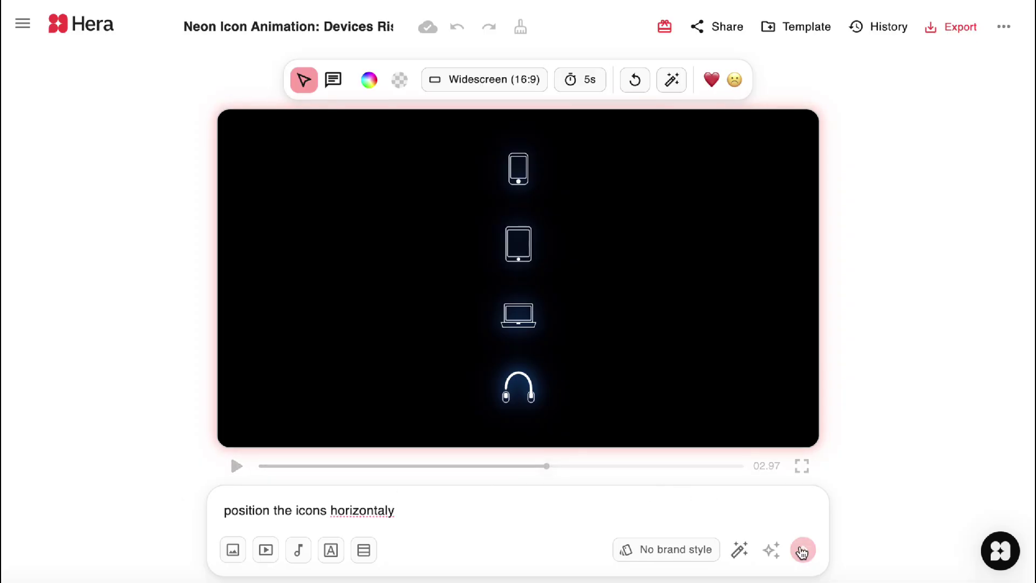
click(802, 549)
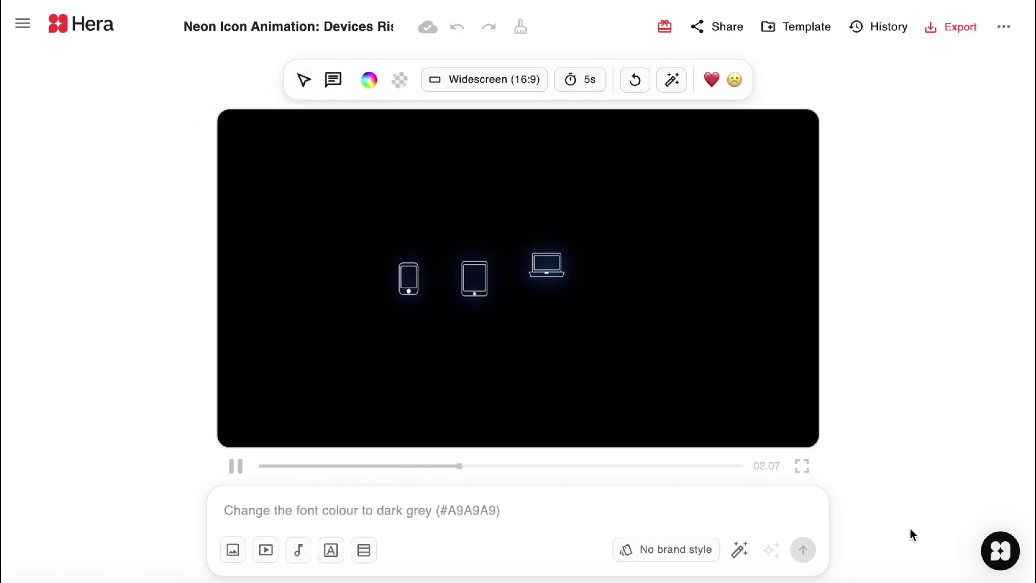
- Pause playback and enlarge the phone, tablet, laptop and headphones icons
click(232, 467)
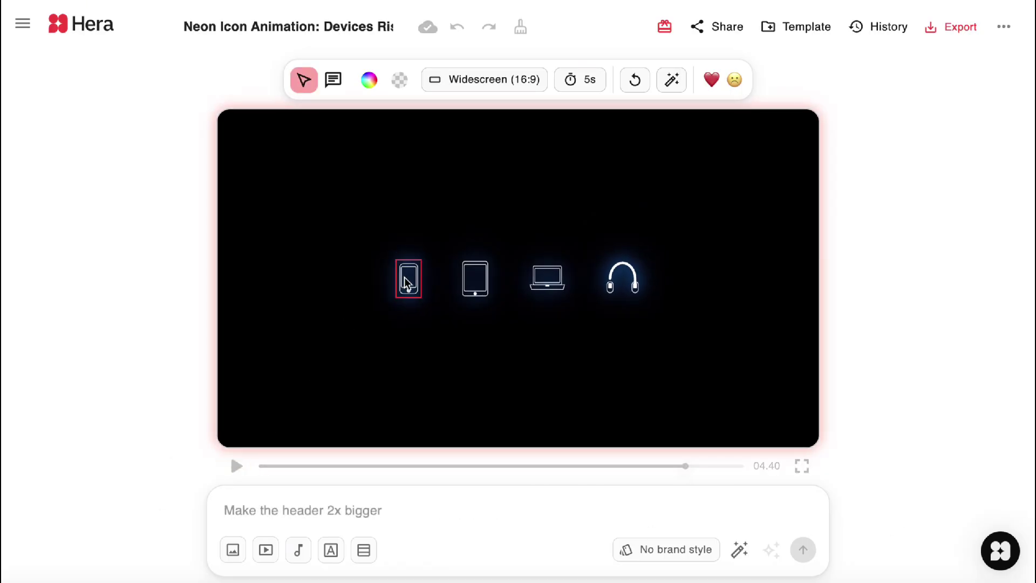
click(386, 242)
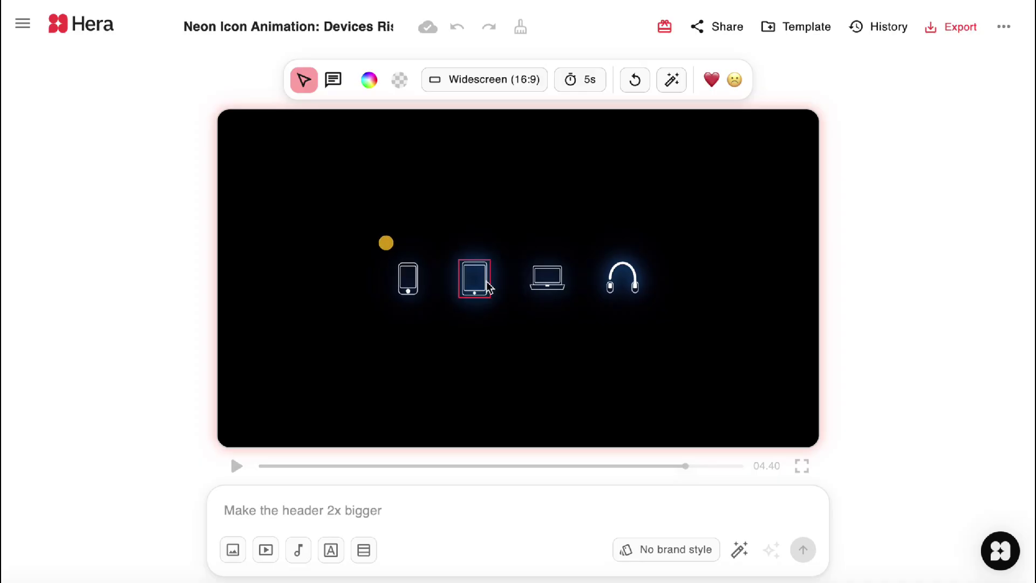
click(415, 291)
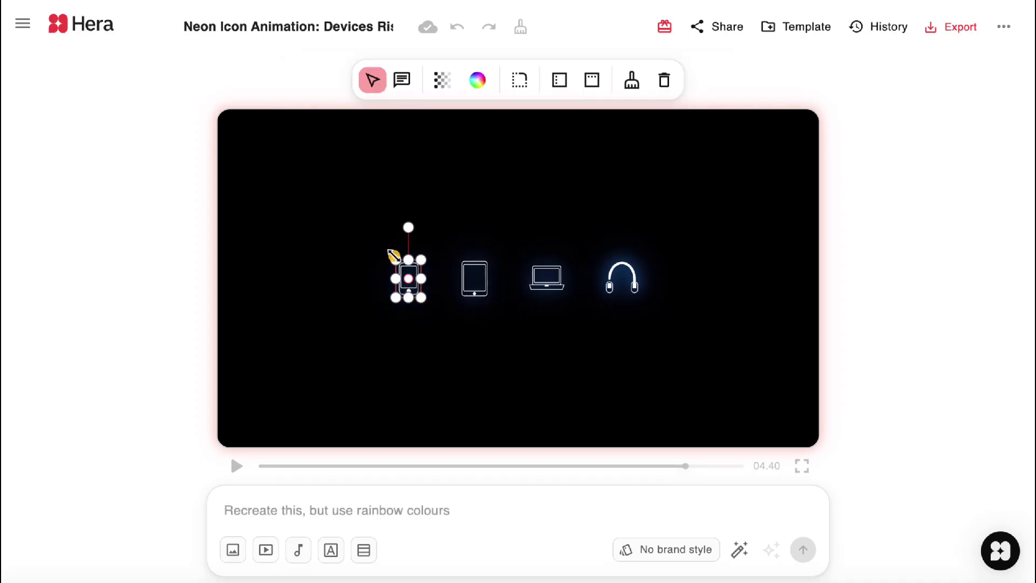
drag(394, 255, 384, 284)
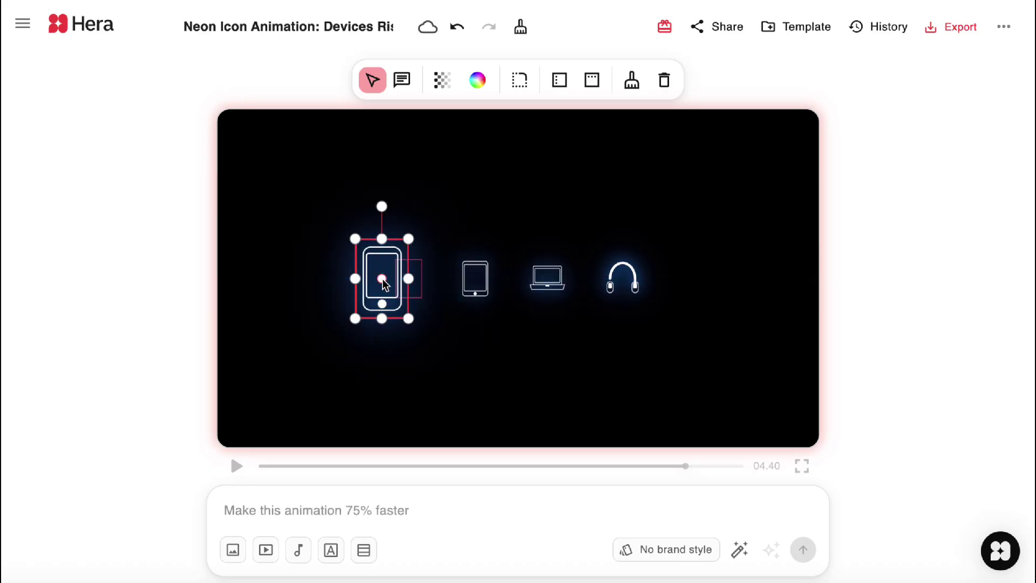
click(475, 278)
drag(490, 295, 513, 314)
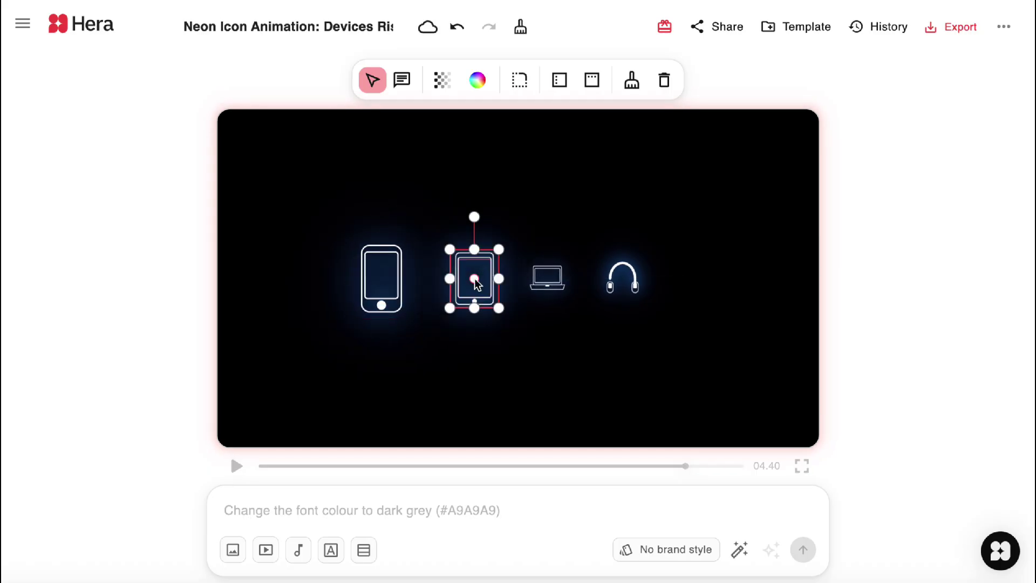
drag(474, 277, 463, 277)
click(546, 277)
drag(564, 294, 649, 286)
click(622, 278)
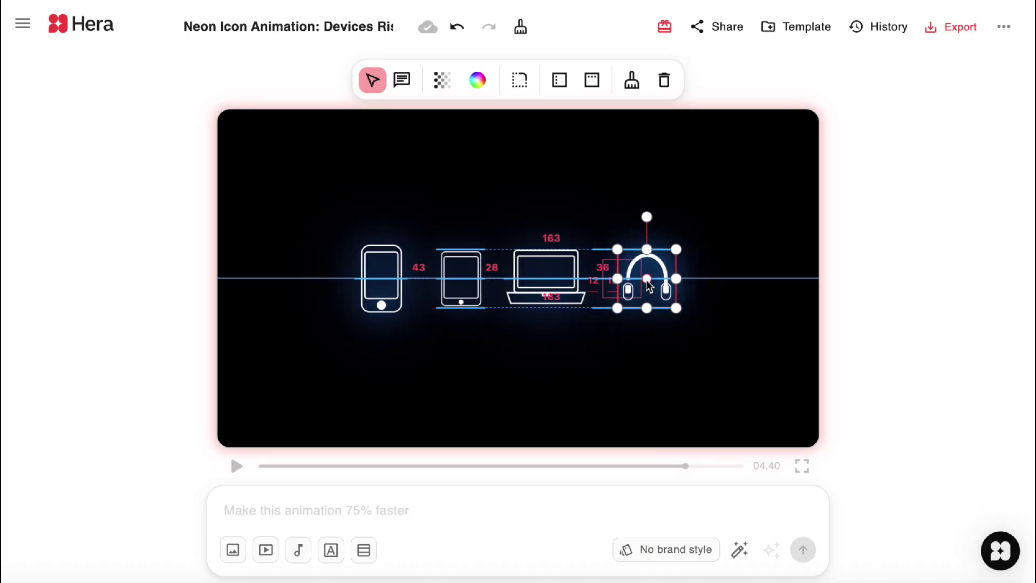
- Nudge the laptop, phone and headphones icons so the four form an evenly spaced row
click(549, 278)
drag(548, 277, 554, 278)
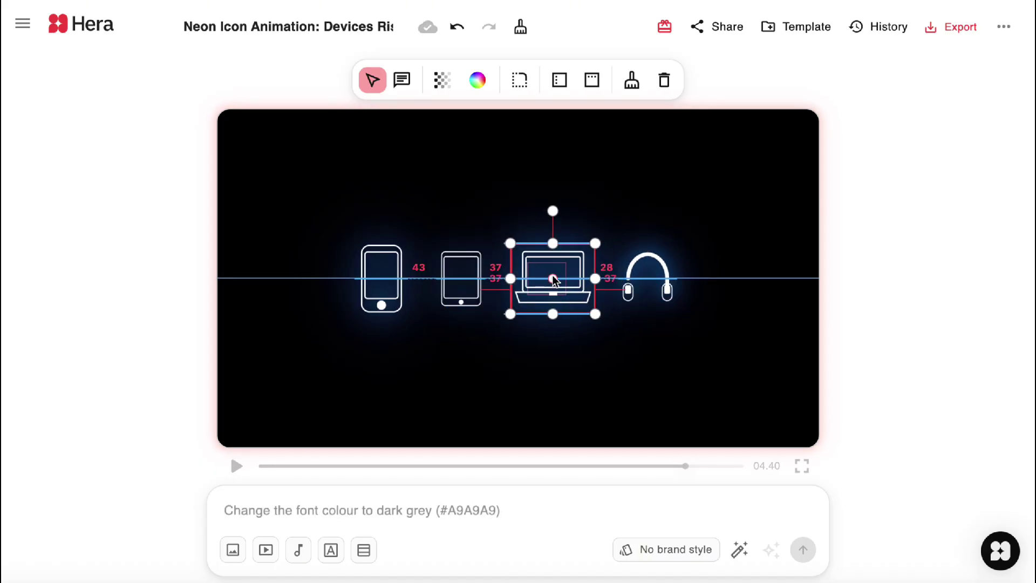
drag(382, 278, 385, 278)
click(556, 280)
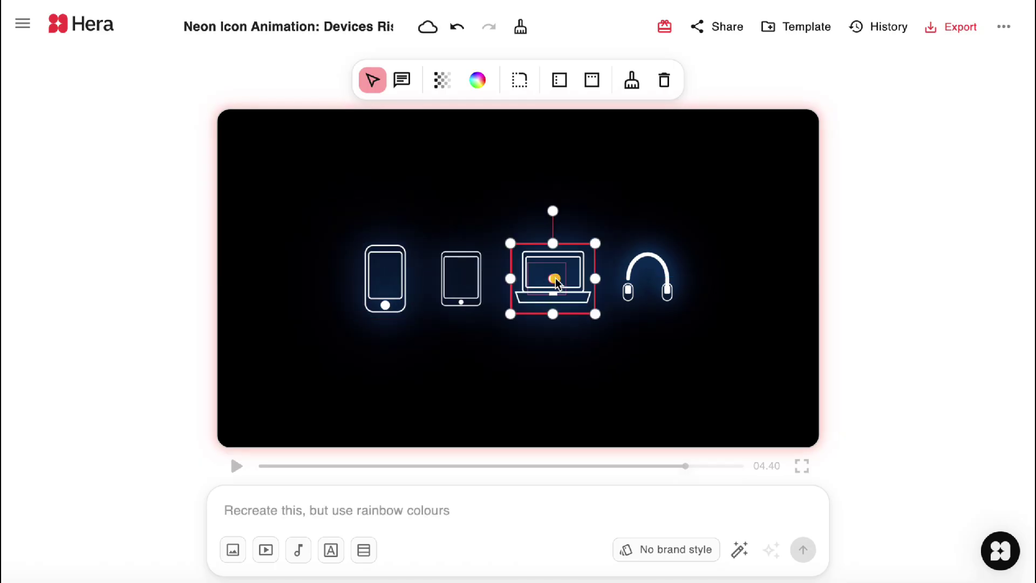
drag(556, 281, 555, 277)
click(646, 277)
drag(645, 278, 647, 279)
click(711, 319)
click(652, 279)
click(882, 318)
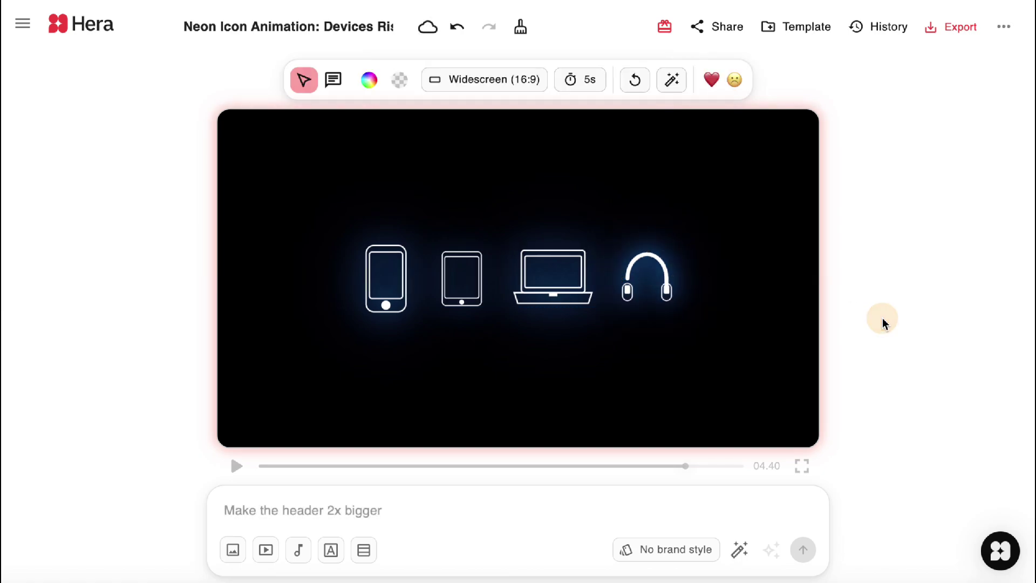